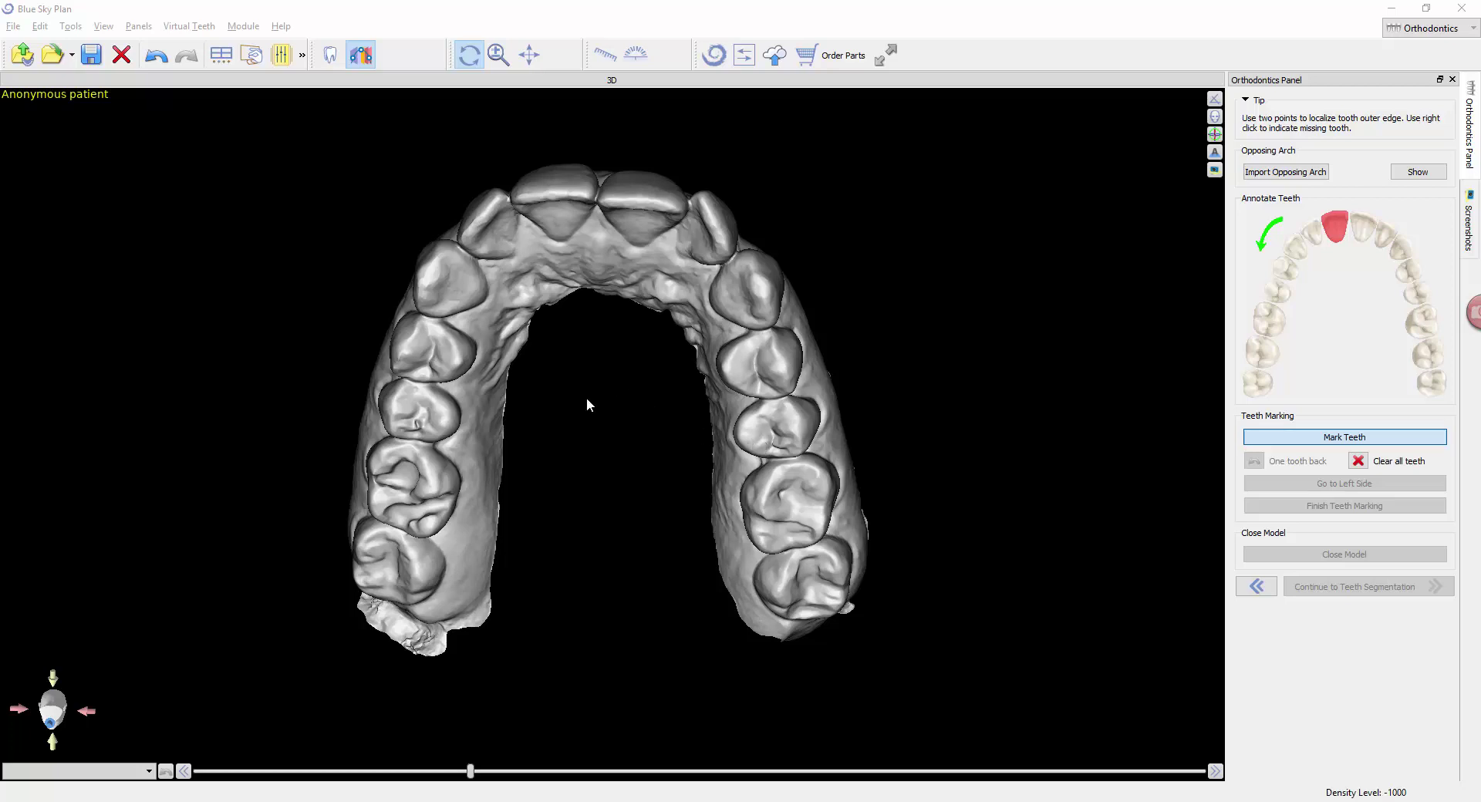
Step: Examine the upper arch scan from the front and from the occlusal side, checking the incisal edges and tooth boundaries
{"action": "scroll", "coordinate": [594, 390], "scroll_direction": "up", "scroll_amount": 3}
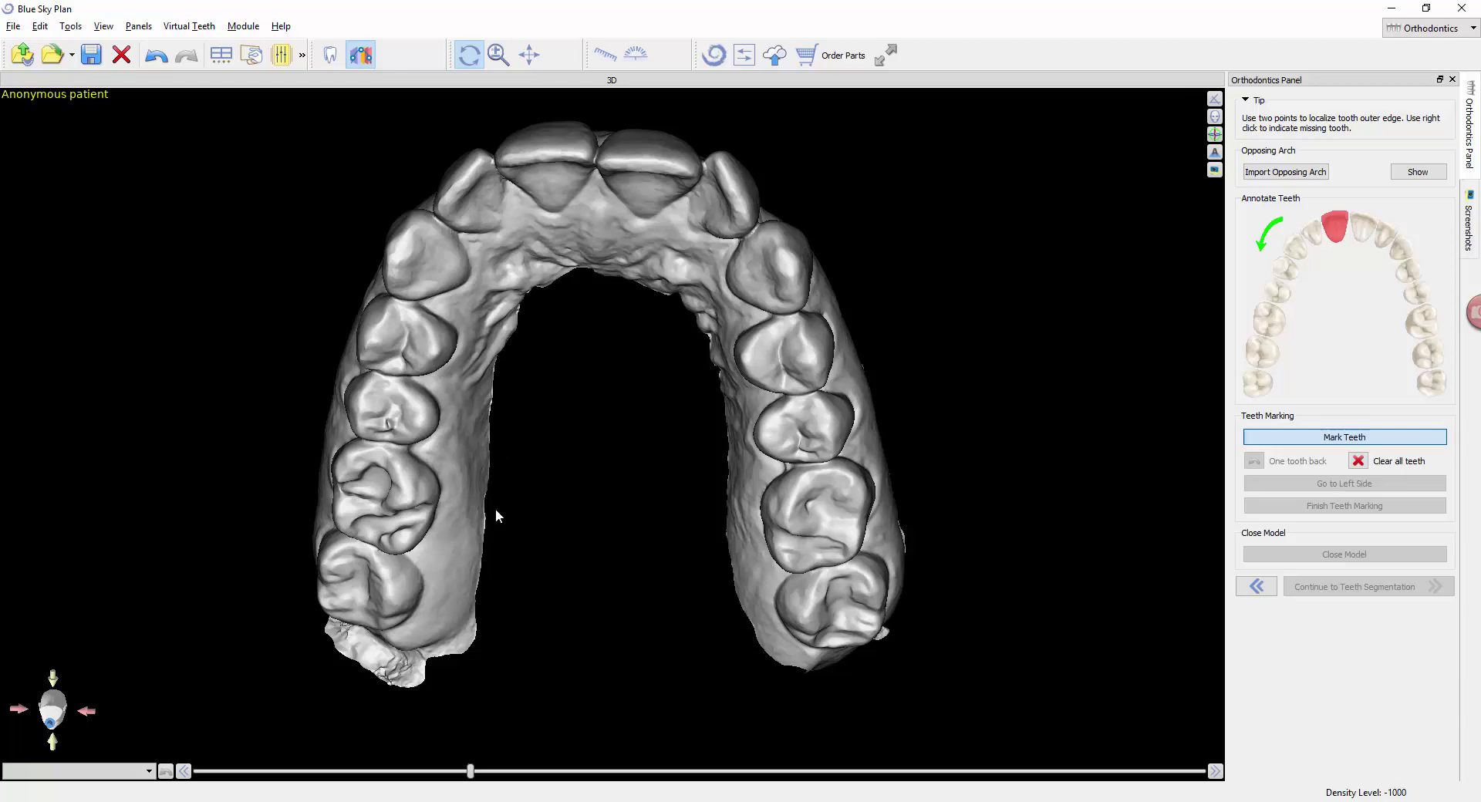
{"action": "left_click_drag", "start_coordinate": [582, 234], "coordinate": [601, 771]}
{"action": "left_click_drag", "start_coordinate": [586, 416], "coordinate": [591, 434]}
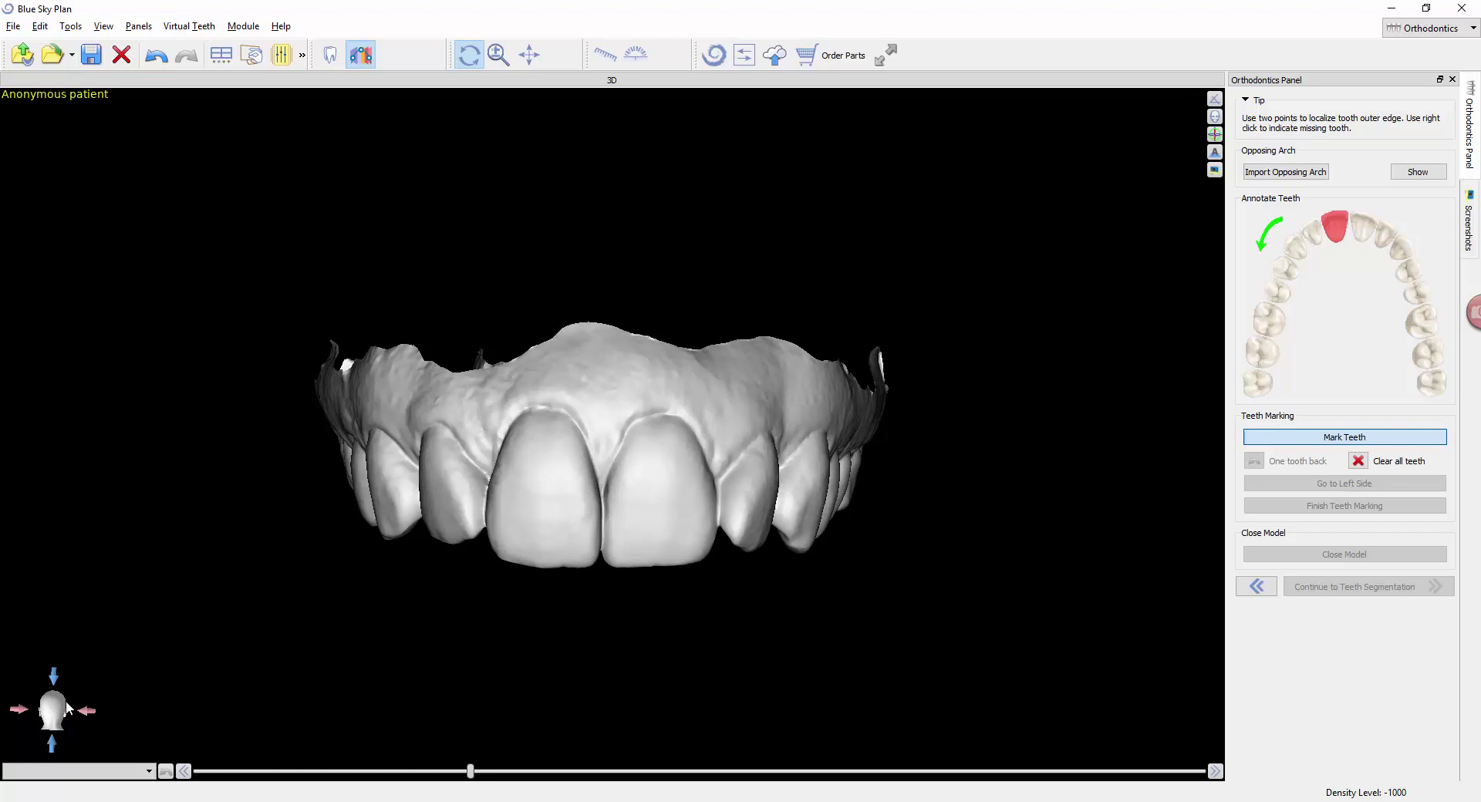
{"action": "left_click_drag", "start_coordinate": [1080, 528], "coordinate": [1146, 415]}
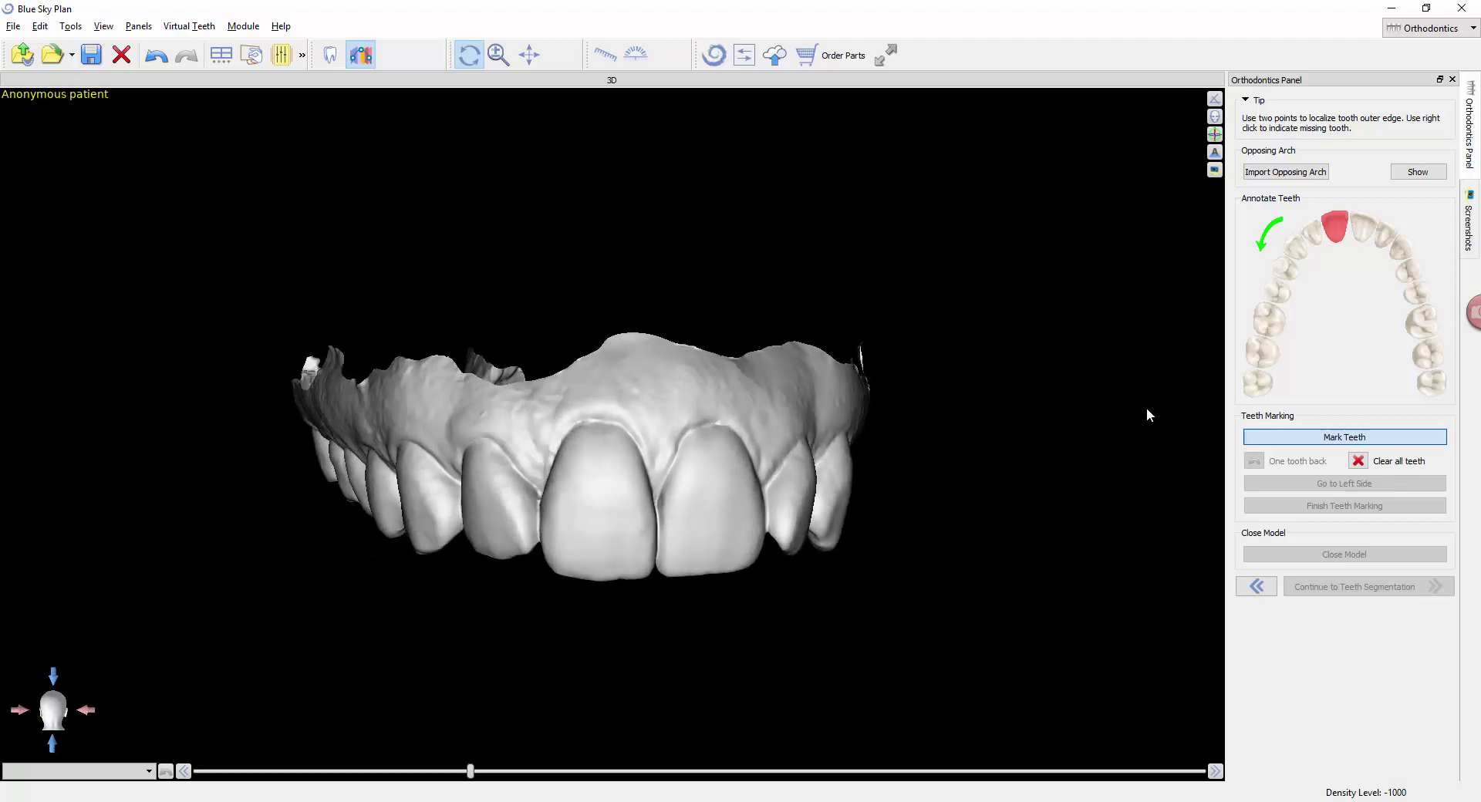
{"action": "left_click_drag", "start_coordinate": [347, 472], "coordinate": [797, 424]}
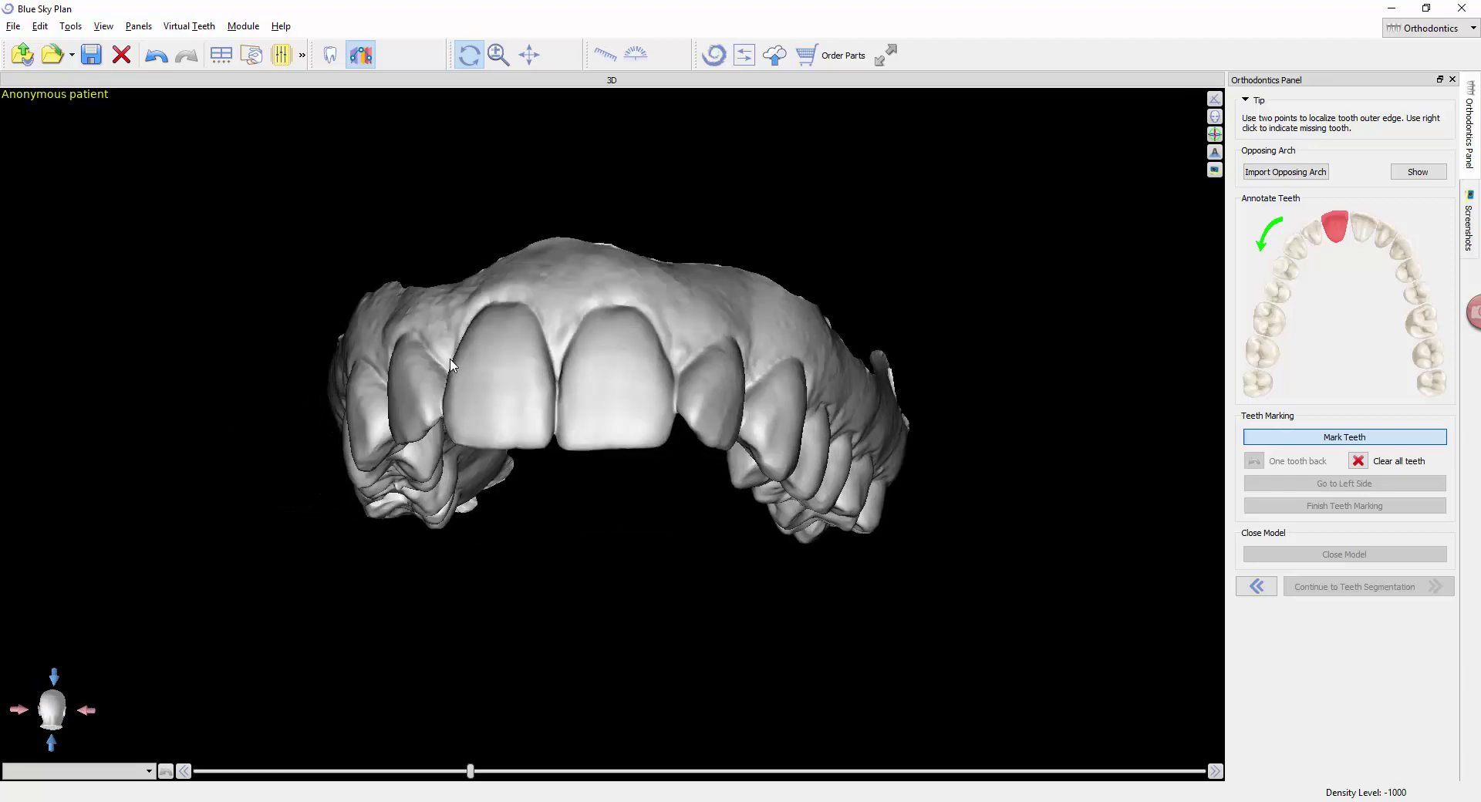
{"action": "left_click_drag", "start_coordinate": [468, 536], "coordinate": [608, 410]}
{"action": "scroll", "coordinate": [604, 410], "scroll_direction": "up", "scroll_amount": 5}
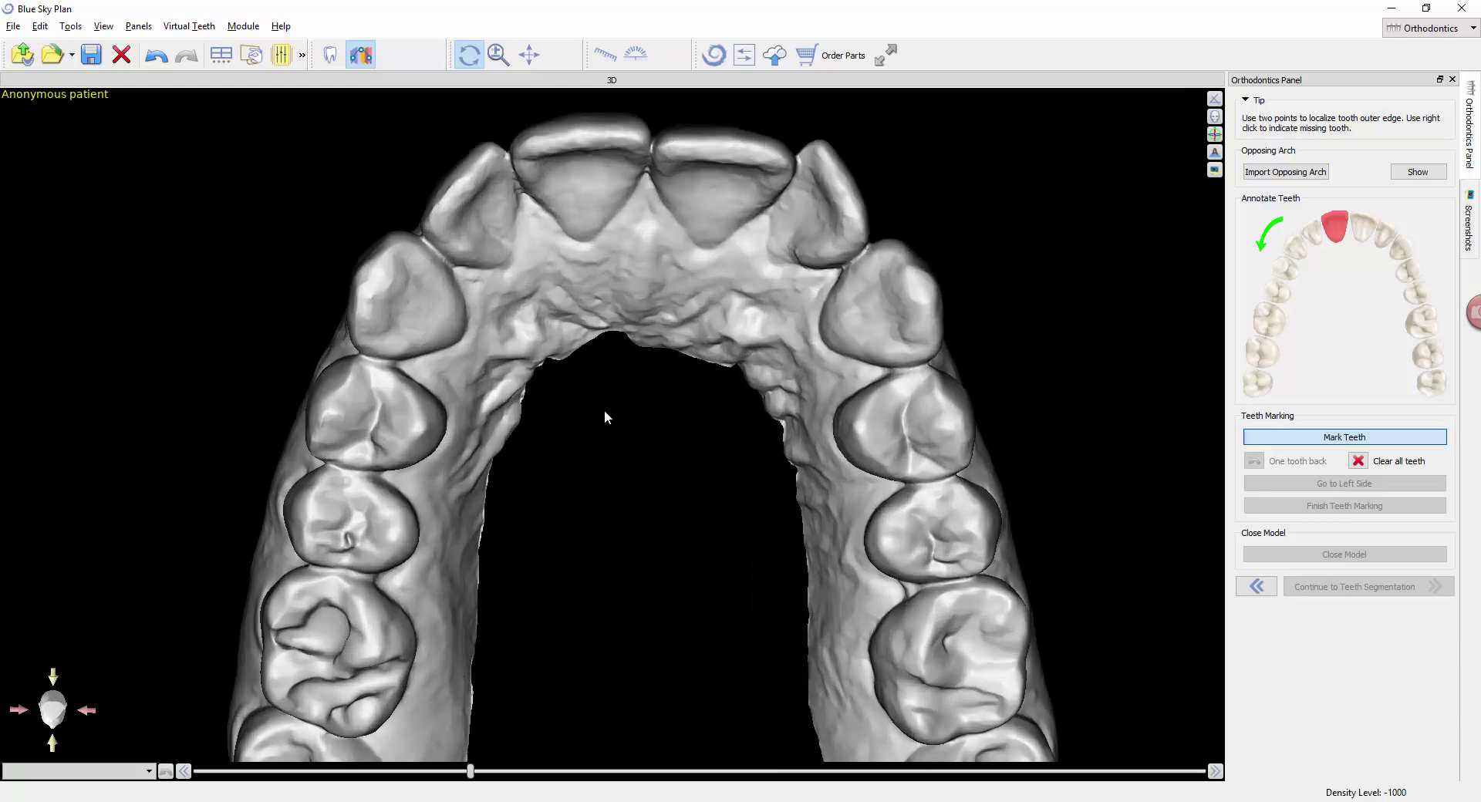
{"action": "scroll", "coordinate": [605, 409], "scroll_direction": "down", "scroll_amount": 4}
{"action": "mouse_move", "coordinate": [608, 460]}
{"action": "left_mouse_down"}
{"action": "mouse_move", "coordinate": [579, 498]}
{"action": "mouse_move", "coordinate": [589, 455]}
{"action": "left_mouse_up"}
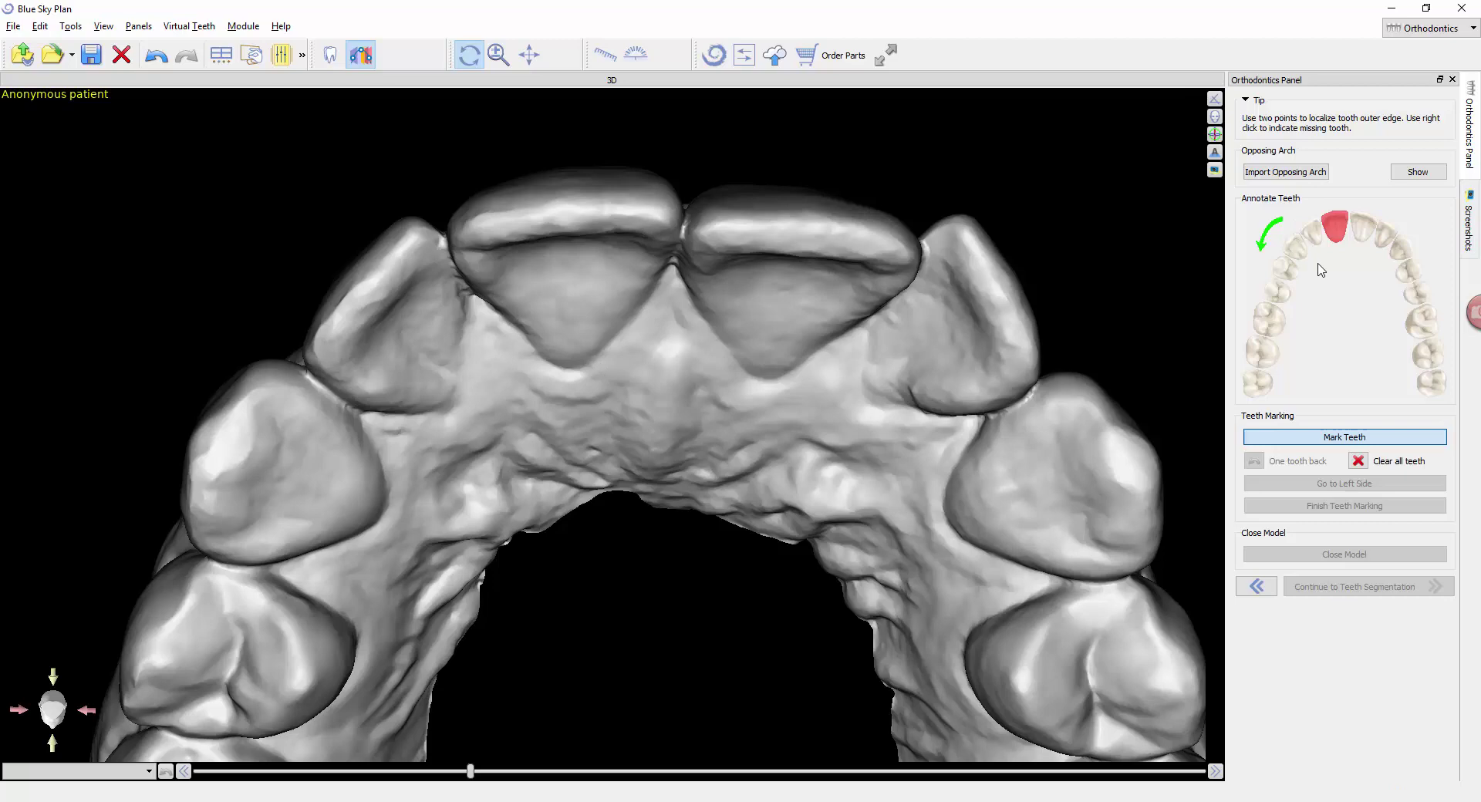
{"action": "left_click", "coordinate": [1412, 177]}
Step: Mark the two outer edge points on each of the right central incisor, lateral incisor and canine
{"action": "left_click", "coordinate": [669, 220]}
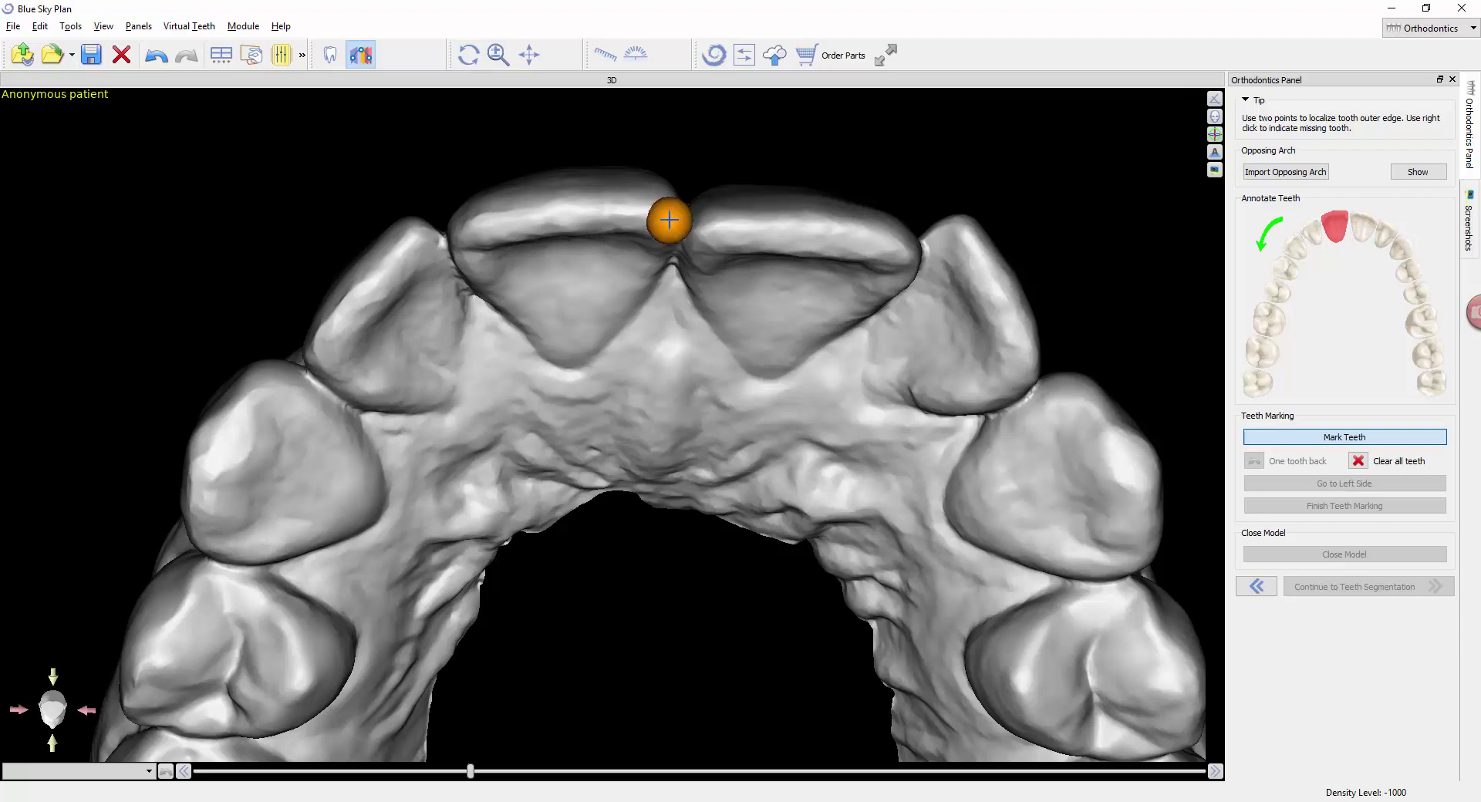
{"action": "left_click", "coordinate": [461, 236]}
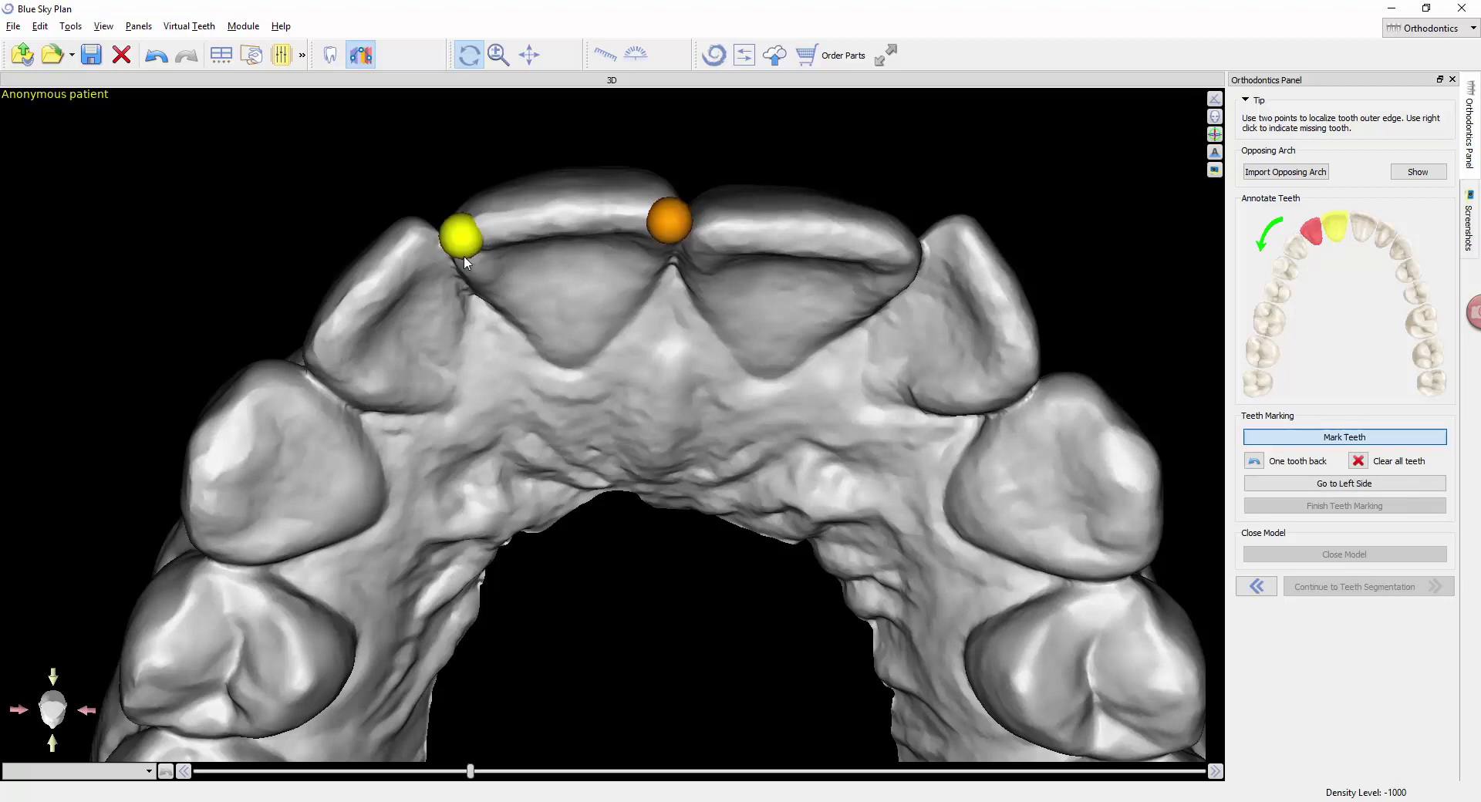
{"action": "left_click", "coordinate": [420, 223]}
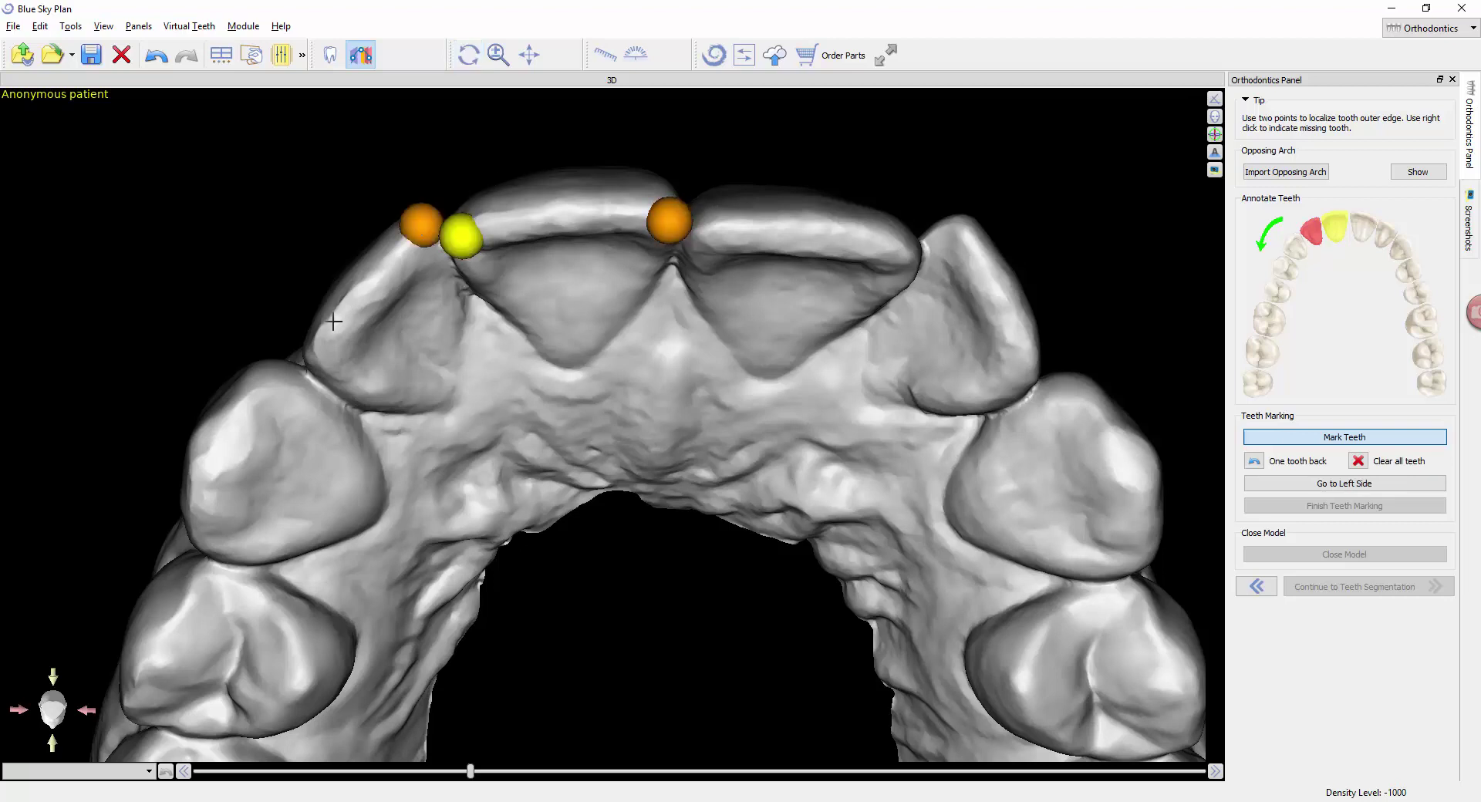
{"action": "left_click", "coordinate": [312, 367]}
{"action": "left_click", "coordinate": [284, 376]}
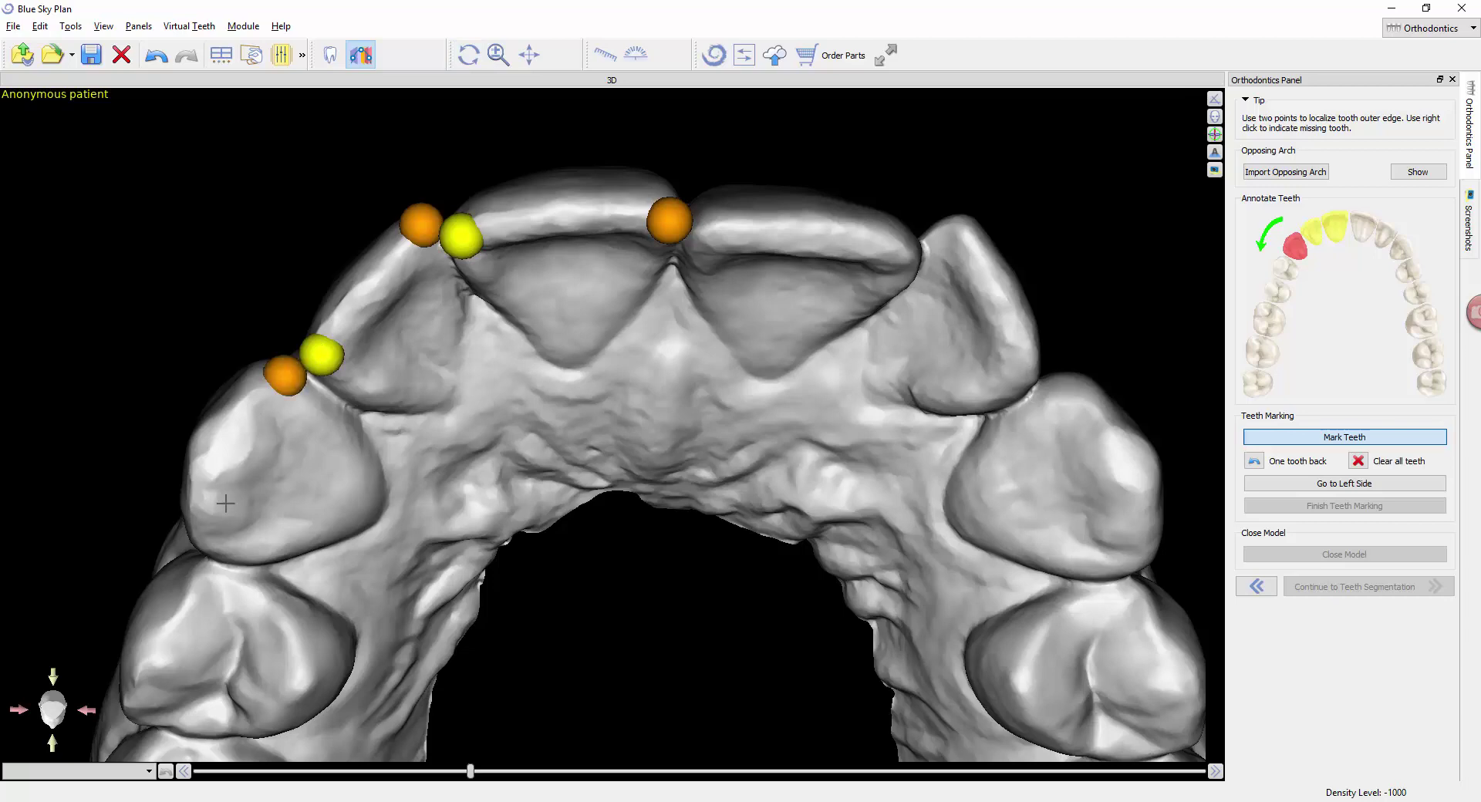
{"action": "left_click", "coordinate": [209, 556]}
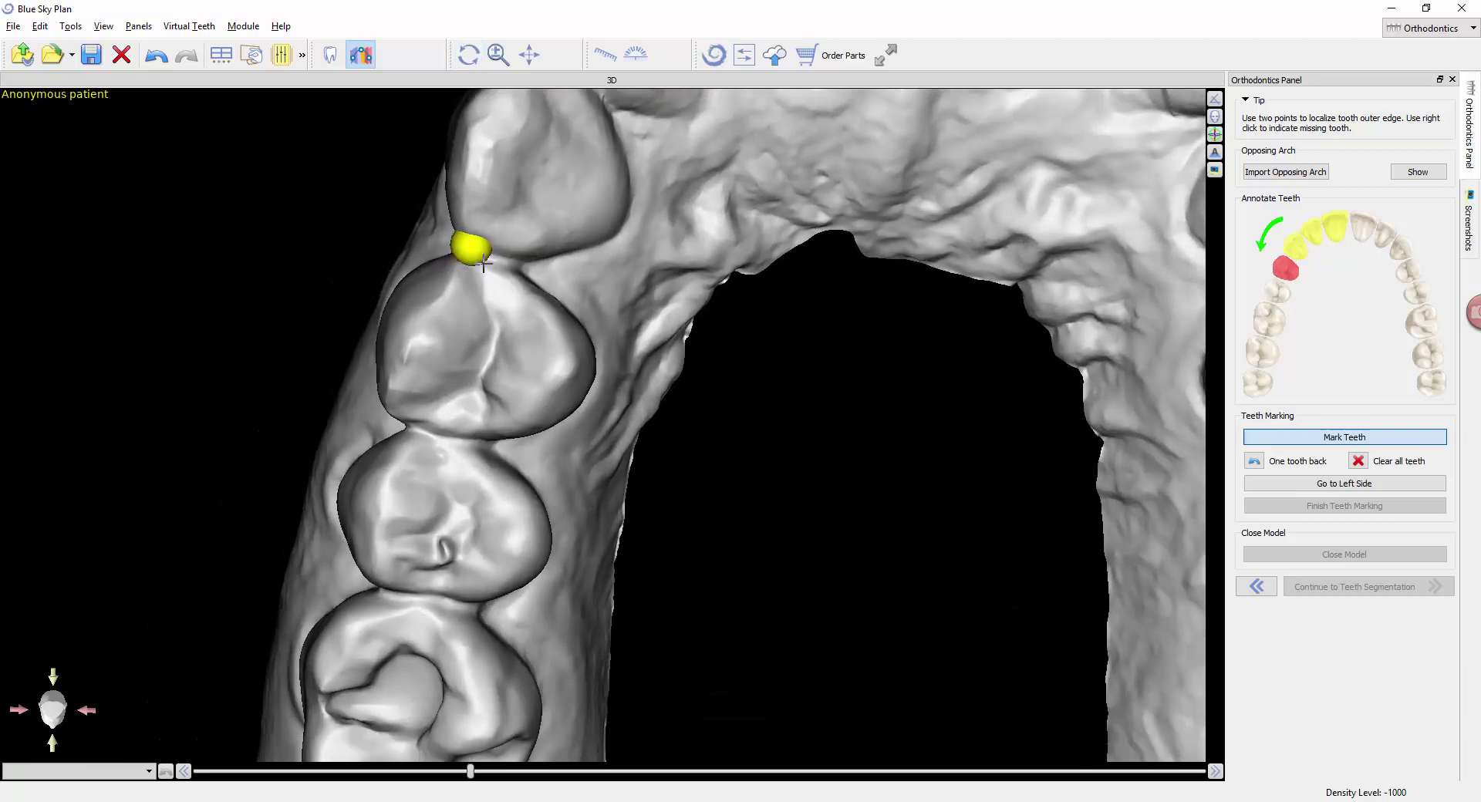
Step: Mark the two outer edge points on the right first and second premolars
{"action": "left_click", "coordinate": [483, 264]}
{"action": "left_click", "coordinate": [446, 423]}
{"action": "left_click", "coordinate": [440, 446]}
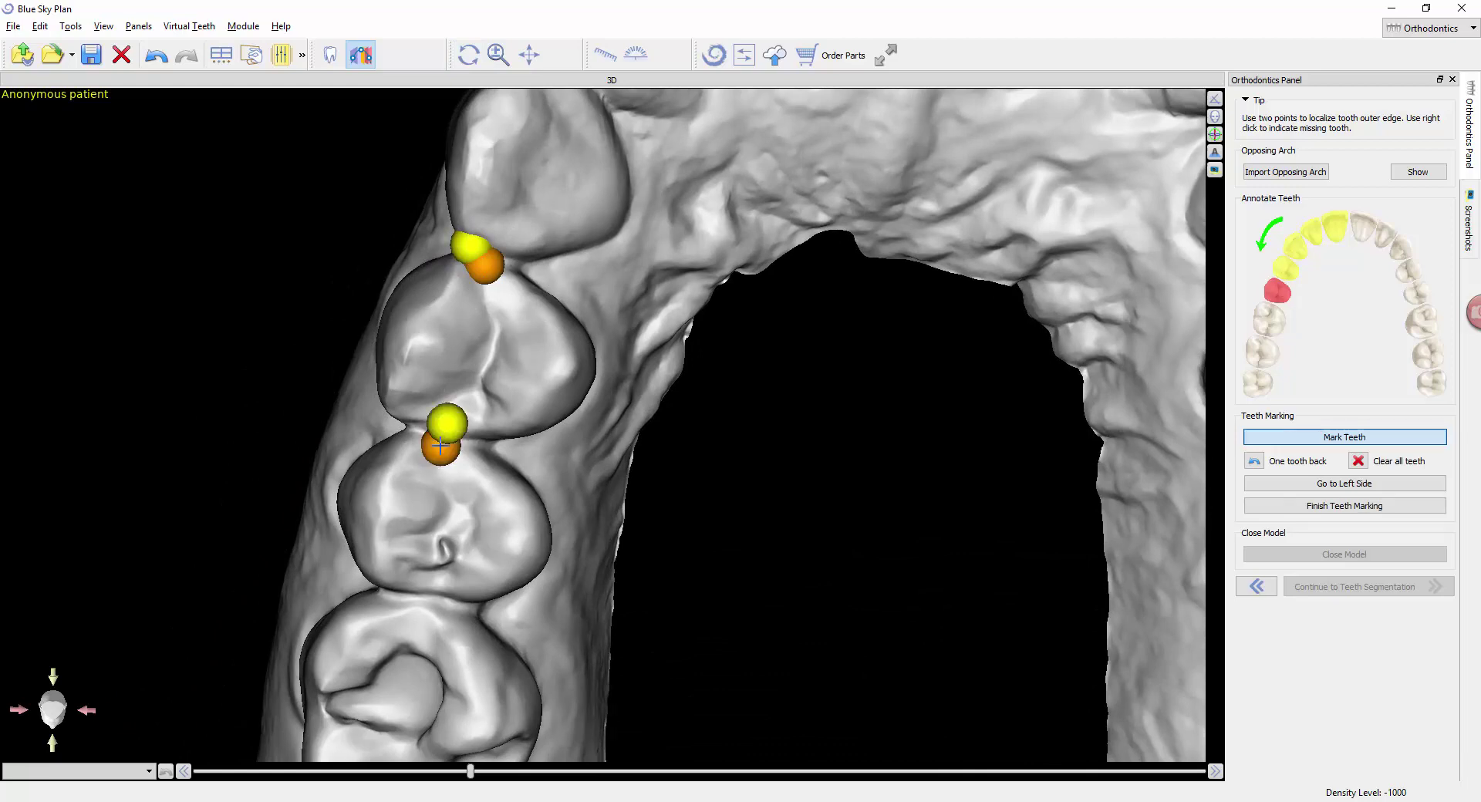
{"action": "left_click", "coordinate": [425, 584]}
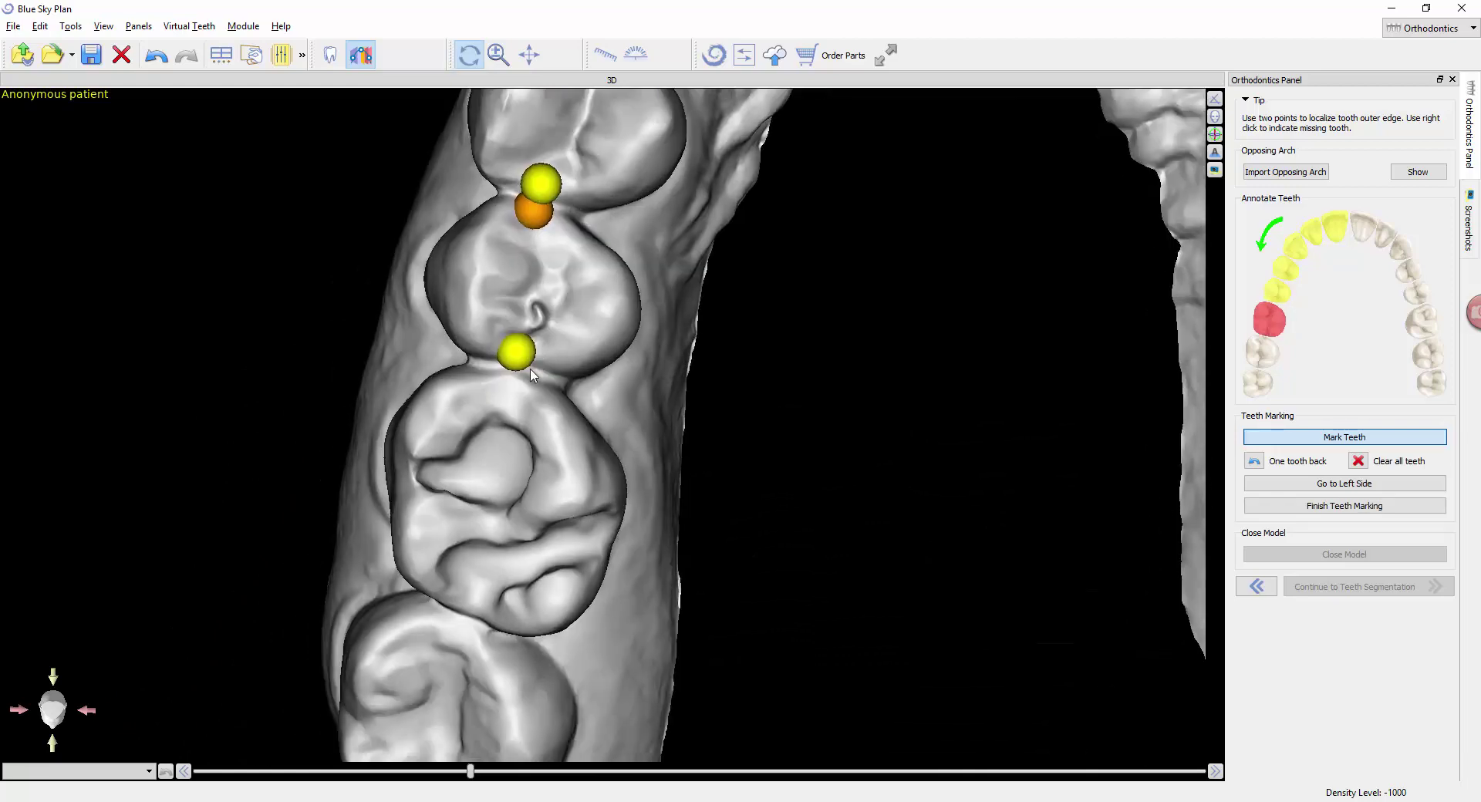
Step: Mark the two outer edge points on the right first and second molars
{"action": "left_click", "coordinate": [515, 317]}
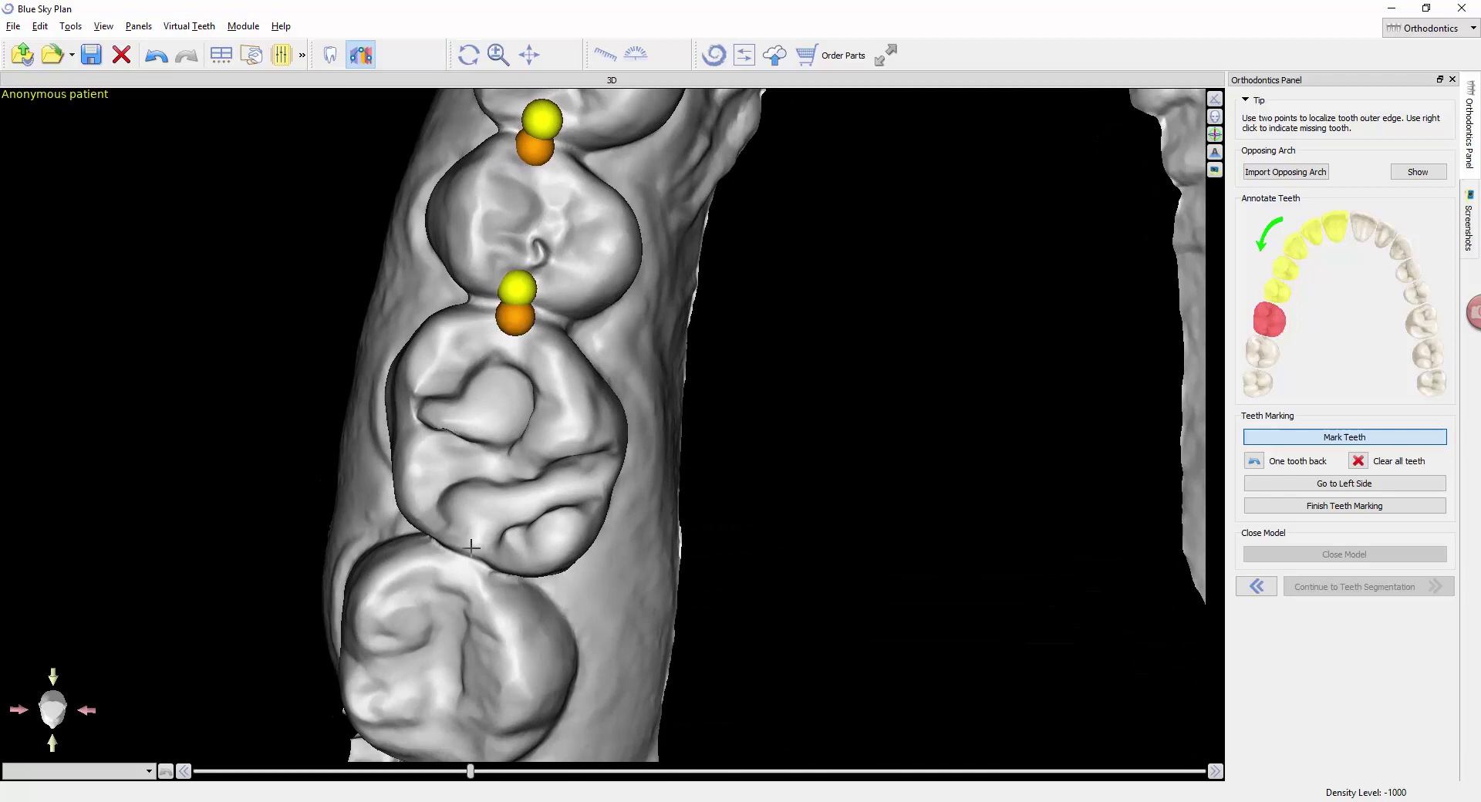
{"action": "left_click", "coordinate": [471, 546]}
{"action": "left_click", "coordinate": [461, 573]}
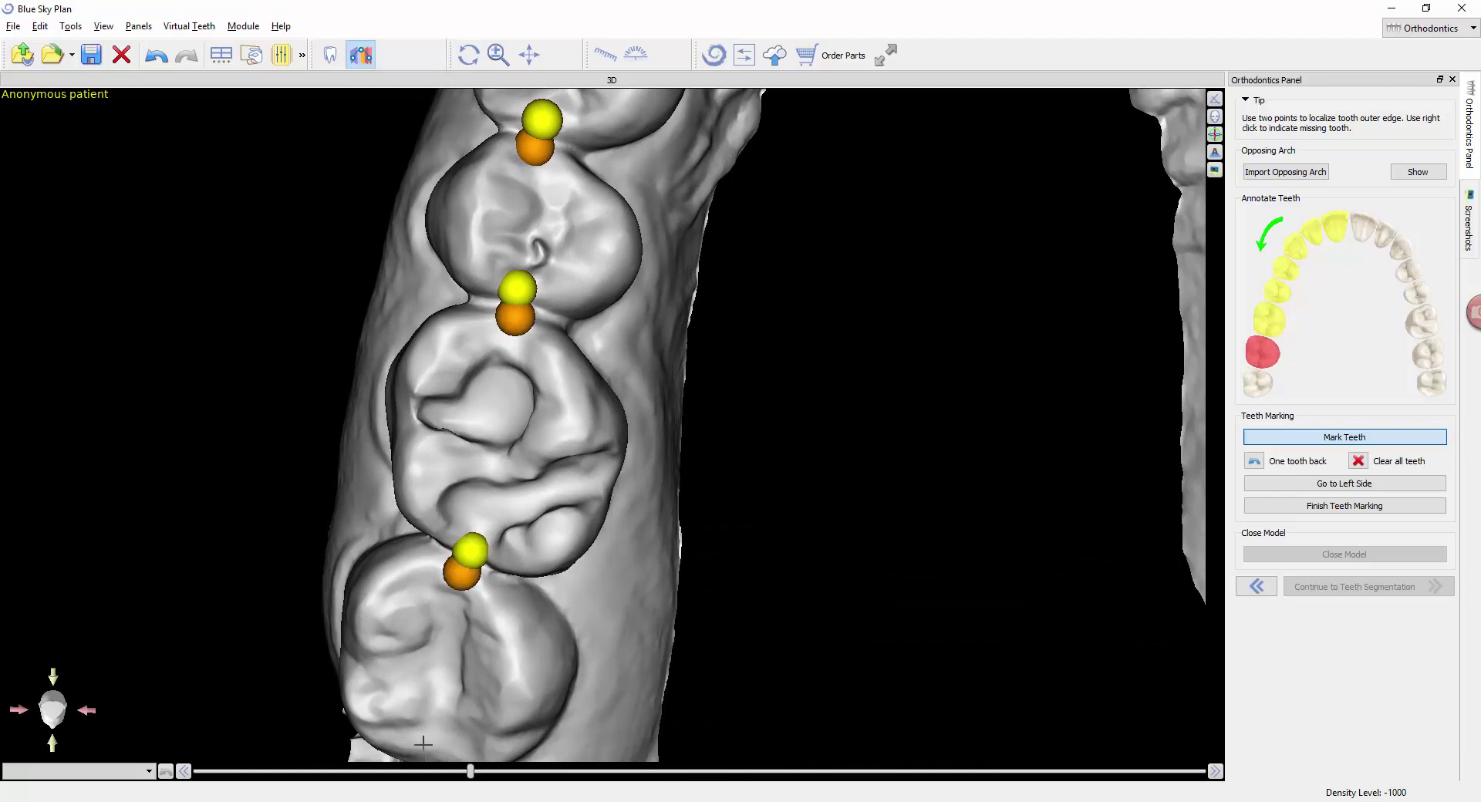
{"action": "left_click", "coordinate": [501, 552]}
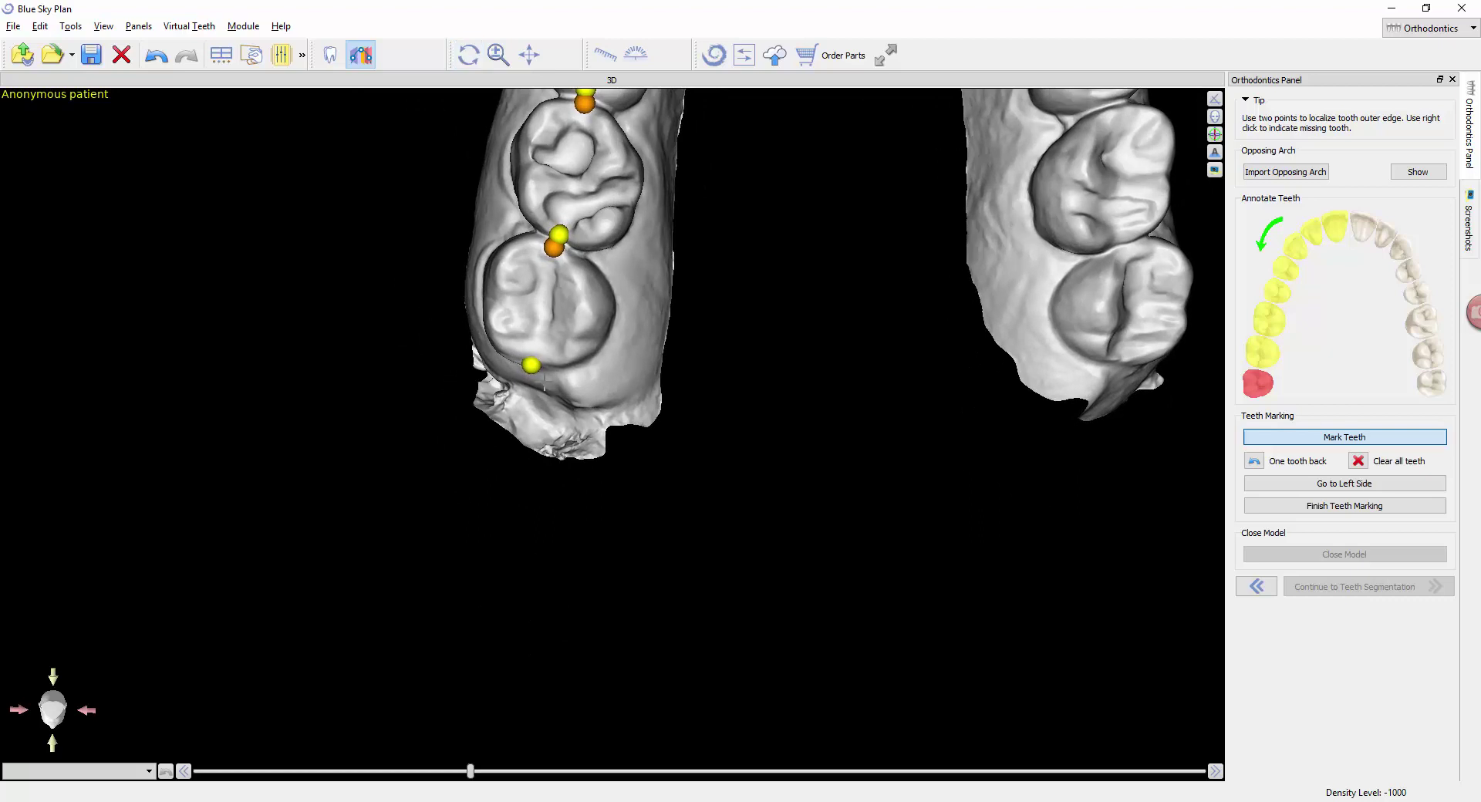
Step: Indicate the right third molar as missing and step the marking back one tooth
{"action": "left_click", "coordinate": [547, 380]}
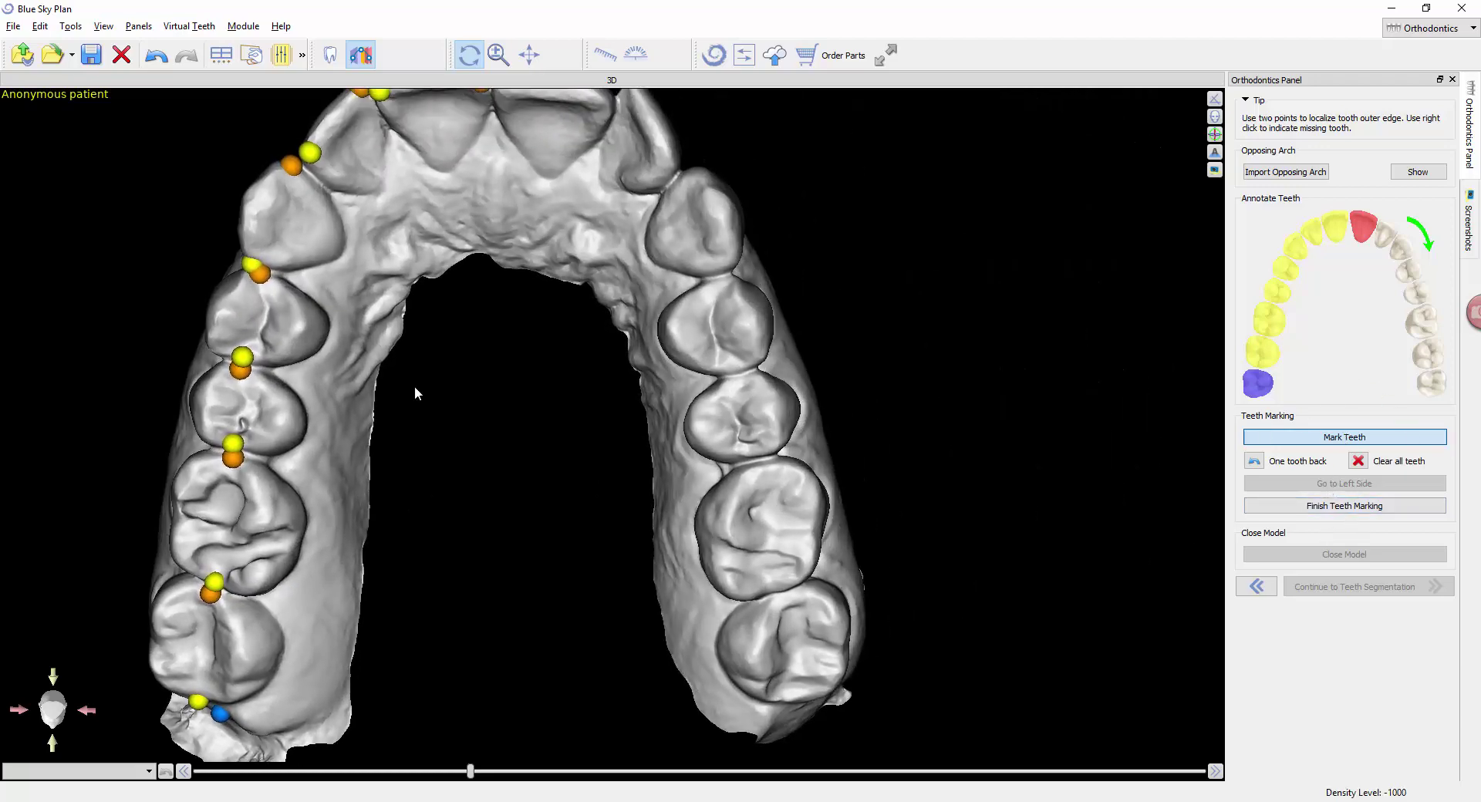
{"action": "left_click", "coordinate": [1254, 461]}
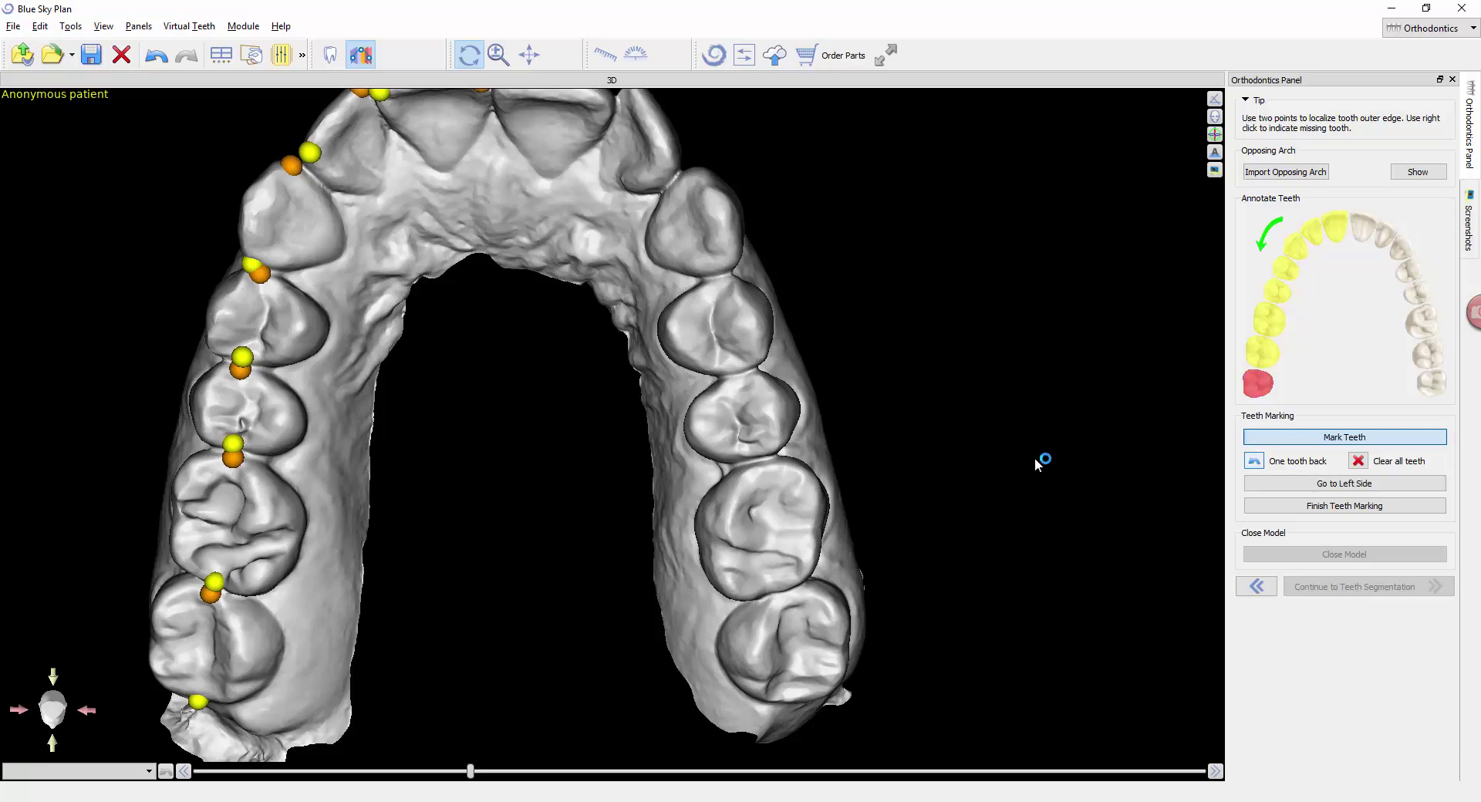
Step: Move the marking to the left side and mark both edge points of the left central and lateral incisors
{"action": "left_click", "coordinate": [1327, 486]}
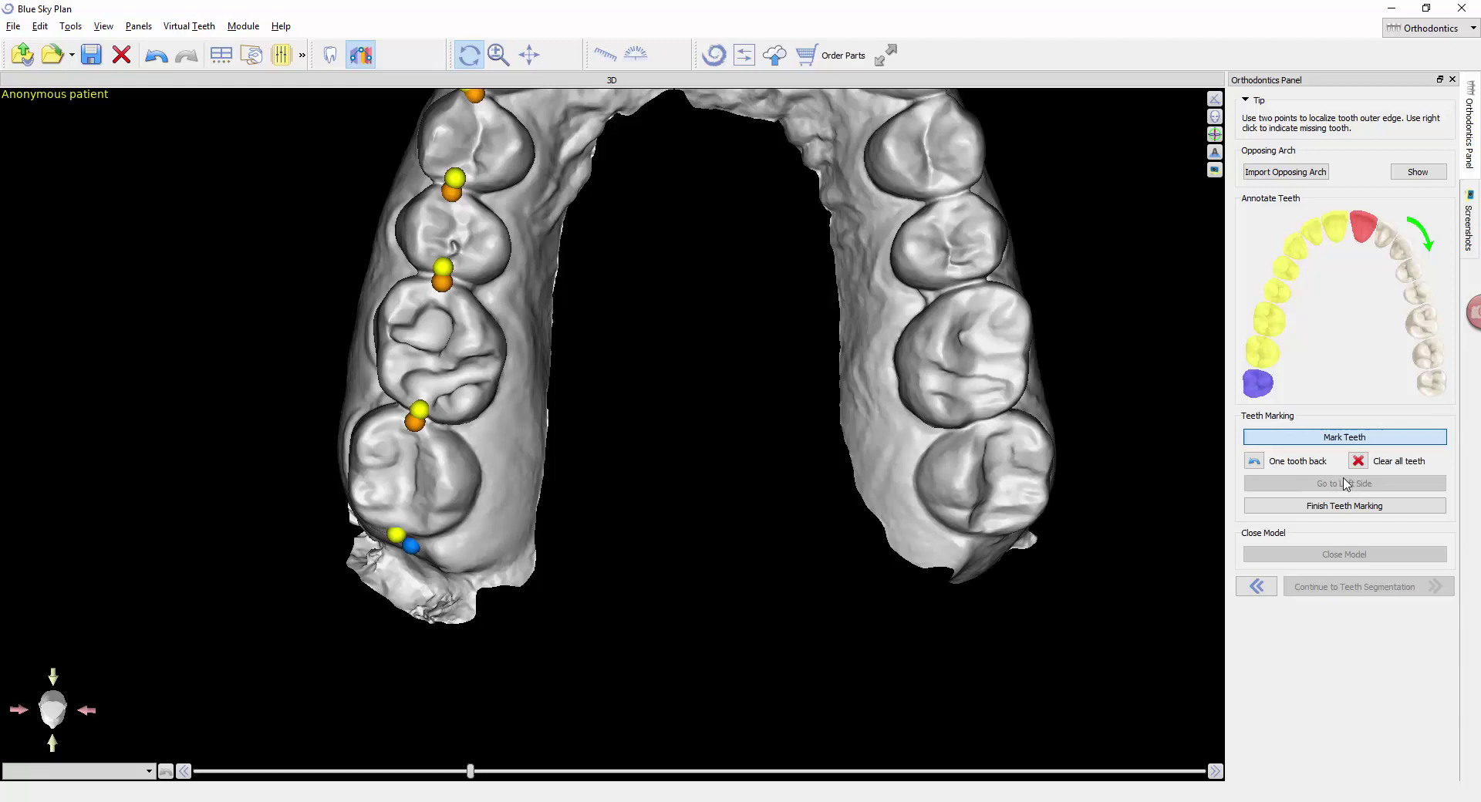
{"action": "left_click_drag", "start_coordinate": [836, 266], "coordinate": [761, 515]}
{"action": "scroll", "coordinate": [659, 361], "scroll_direction": "up", "scroll_amount": 3}
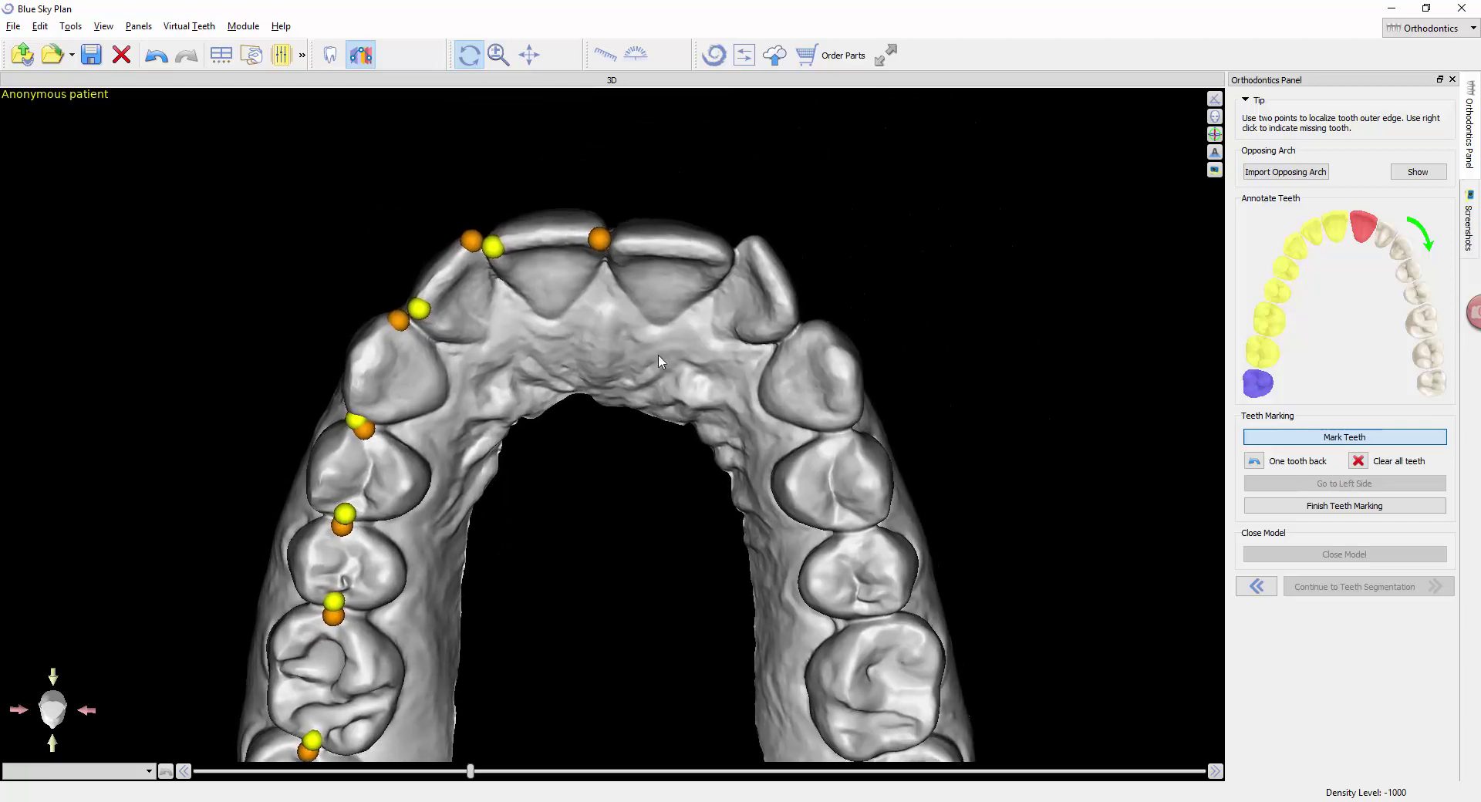
{"action": "scroll", "coordinate": [660, 361], "scroll_direction": "up", "scroll_amount": 4}
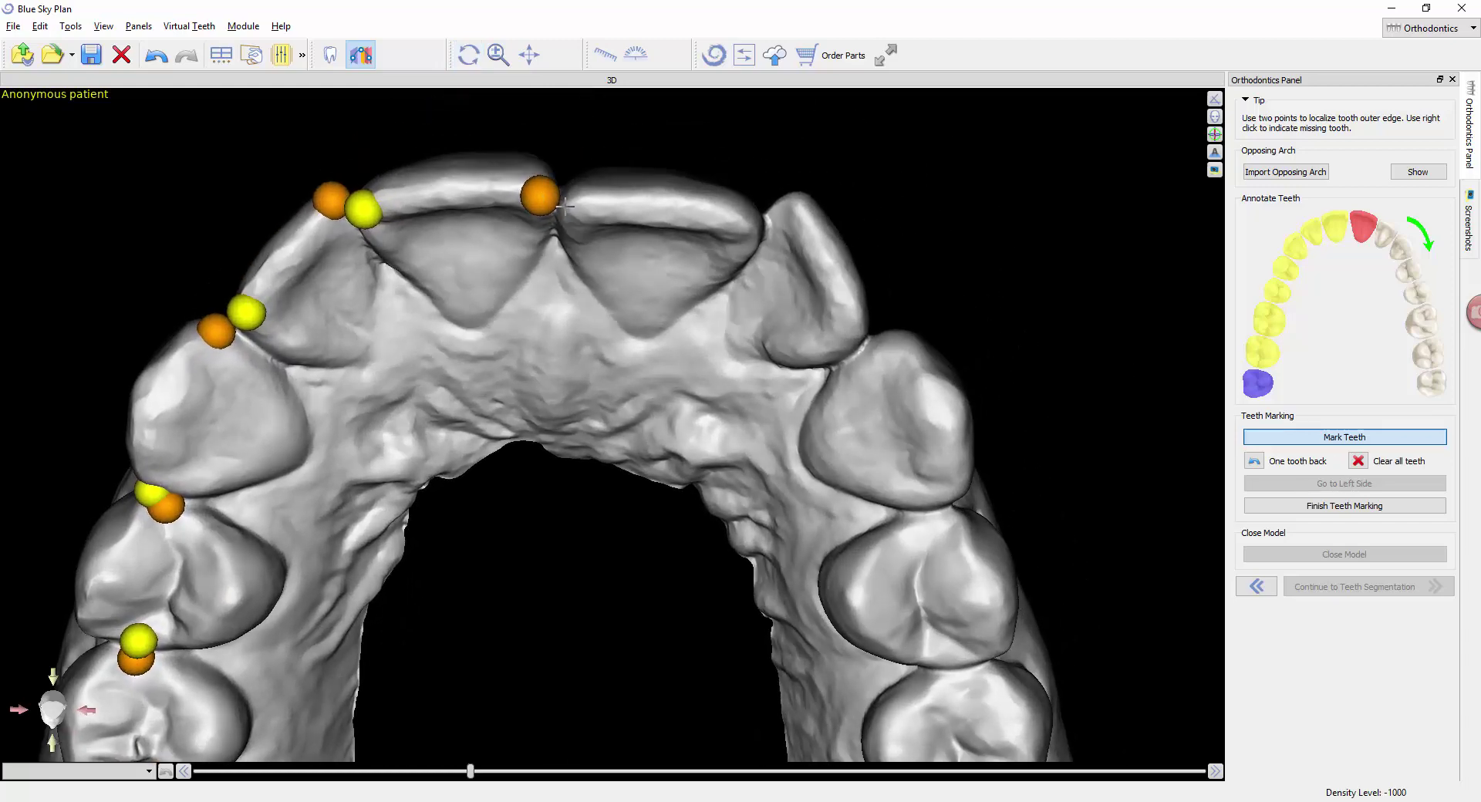
{"action": "left_click", "coordinate": [566, 206]}
{"action": "left_click", "coordinate": [752, 229]}
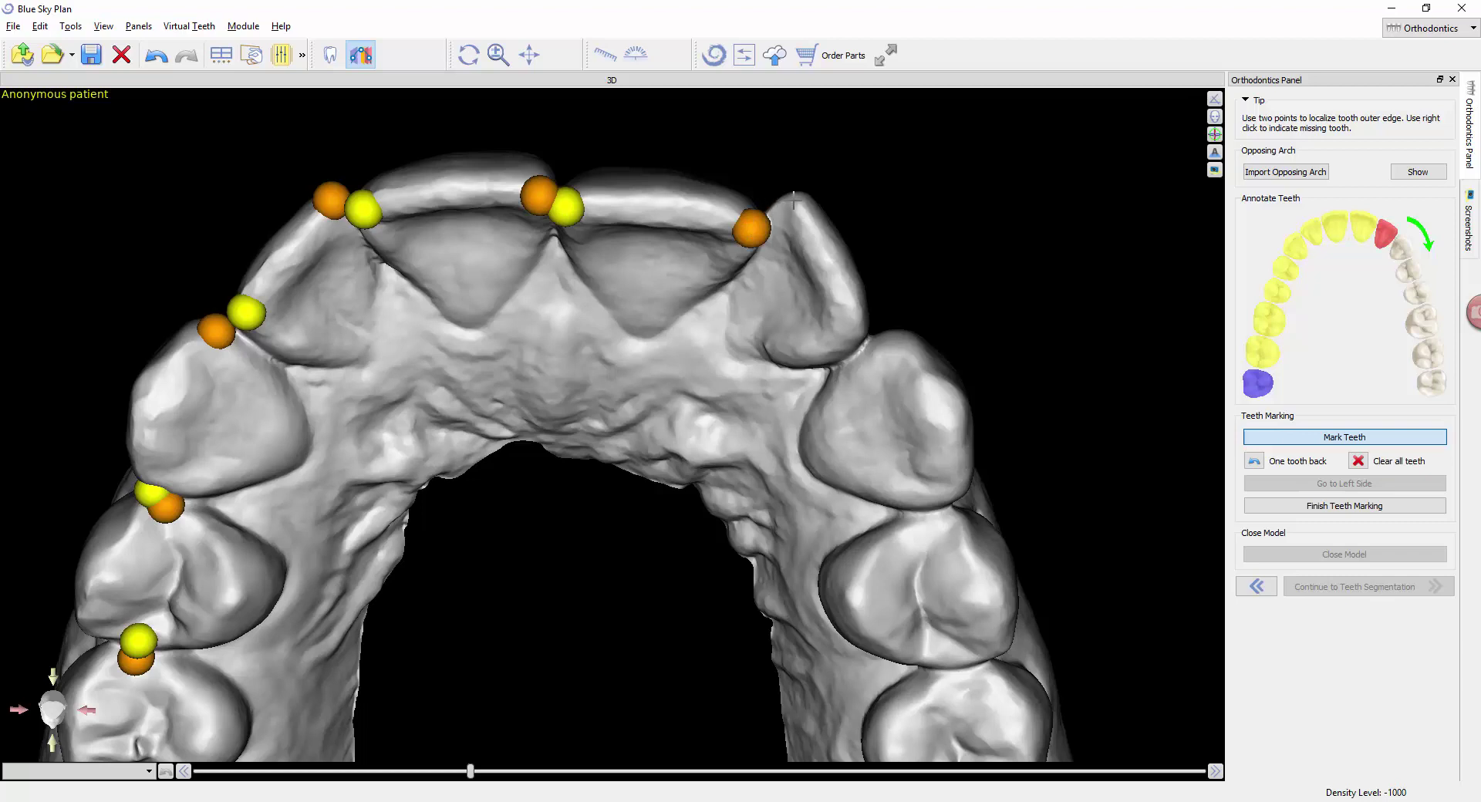
{"action": "left_click", "coordinate": [794, 199]}
{"action": "left_click", "coordinate": [855, 335]}
Step: Mark the two outer edge points on the left canine and left first premolar
{"action": "left_click", "coordinate": [890, 339]}
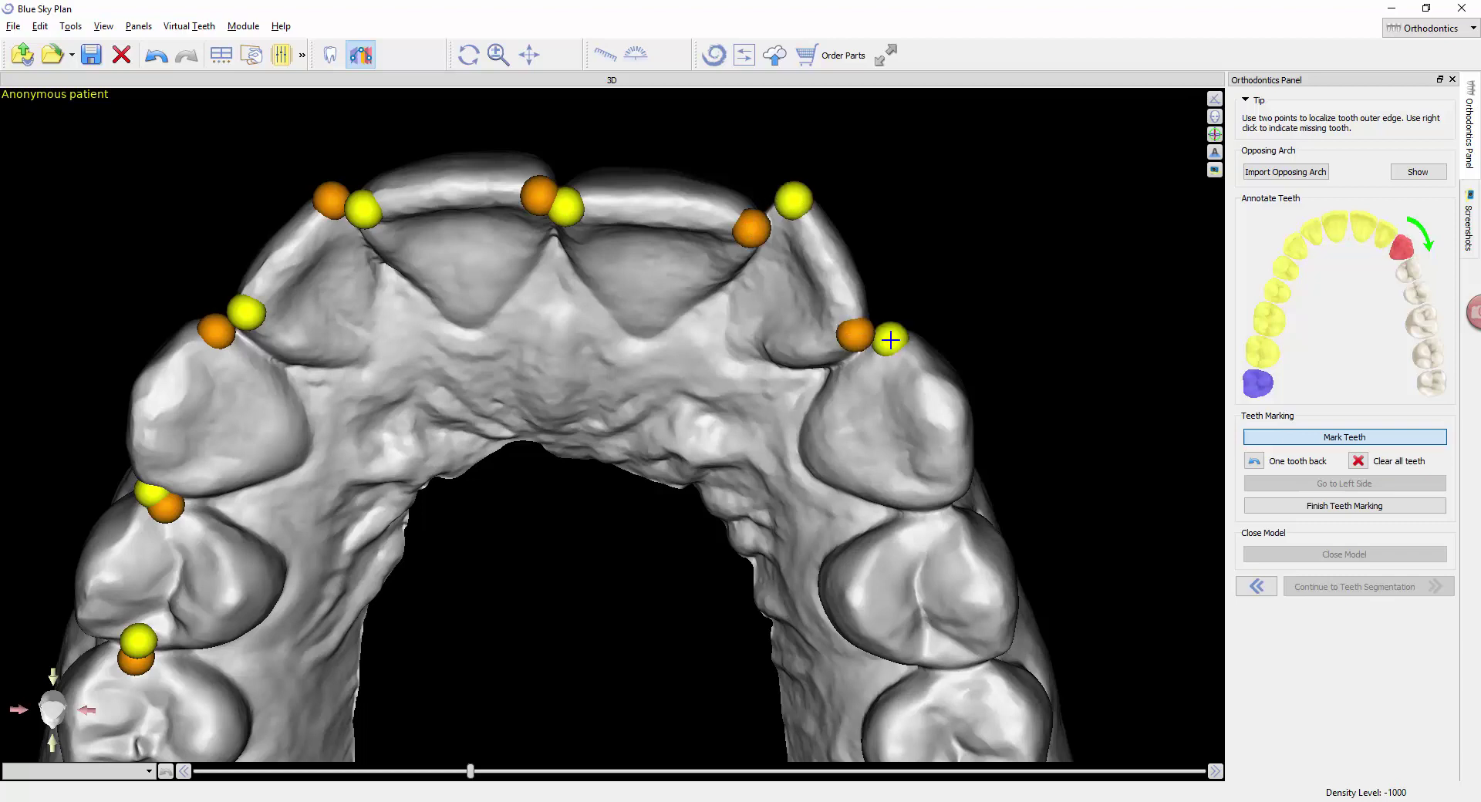
{"action": "left_click", "coordinate": [954, 501]}
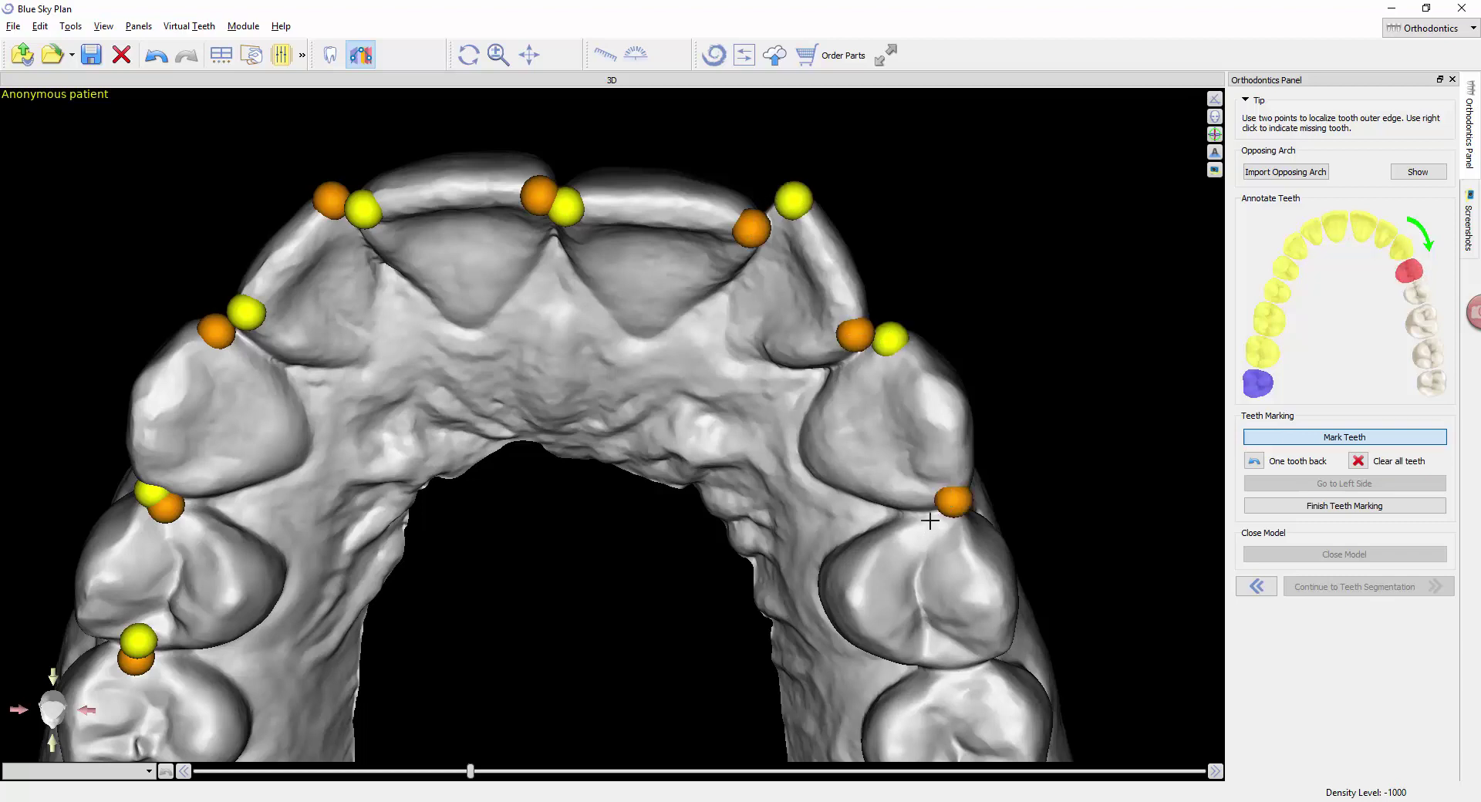
{"action": "left_click", "coordinate": [930, 519]}
{"action": "left_click", "coordinate": [954, 663]}
{"action": "left_click_drag", "start_coordinate": [954, 663], "coordinate": [767, 393]}
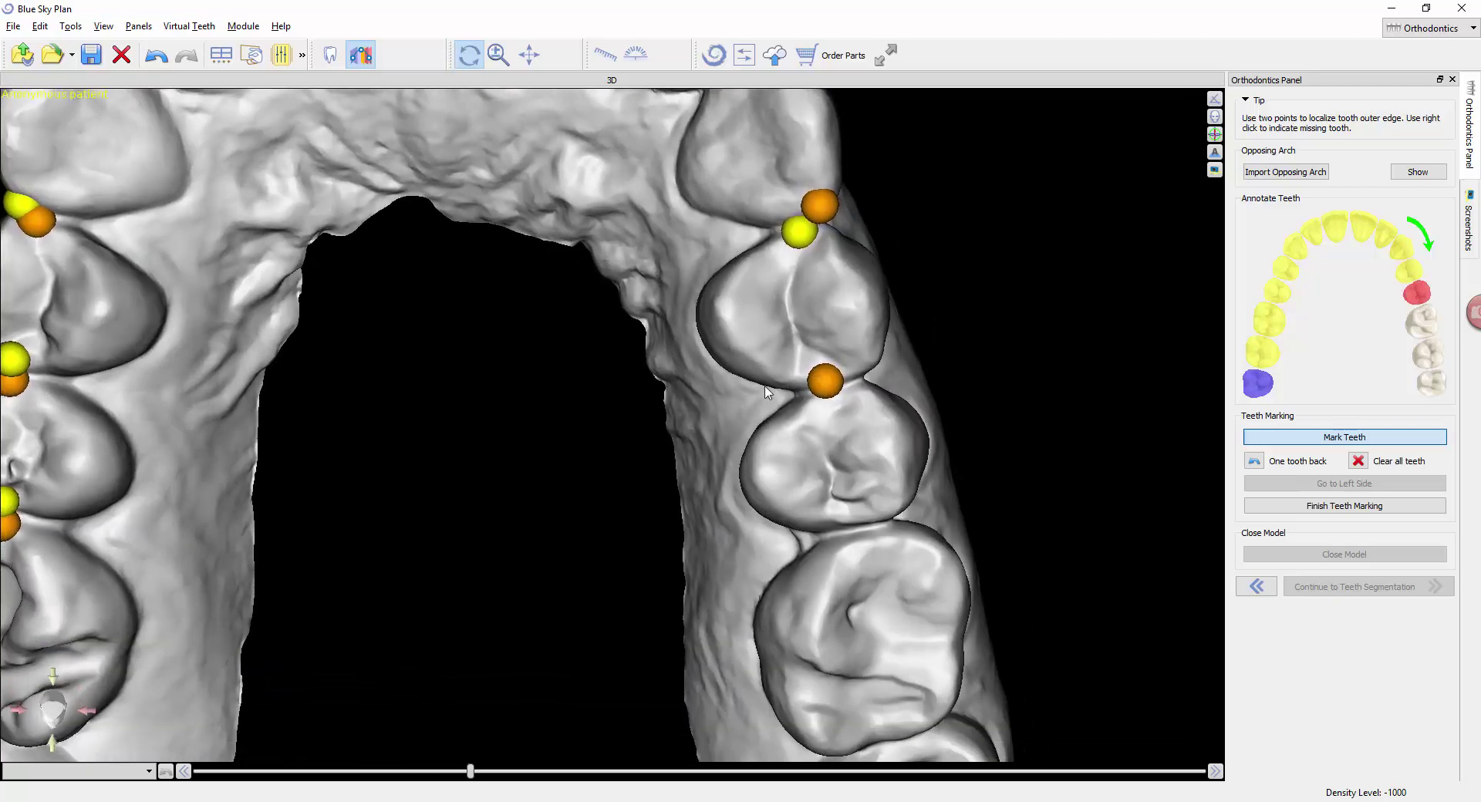
{"action": "right_click", "coordinate": [731, 480]}
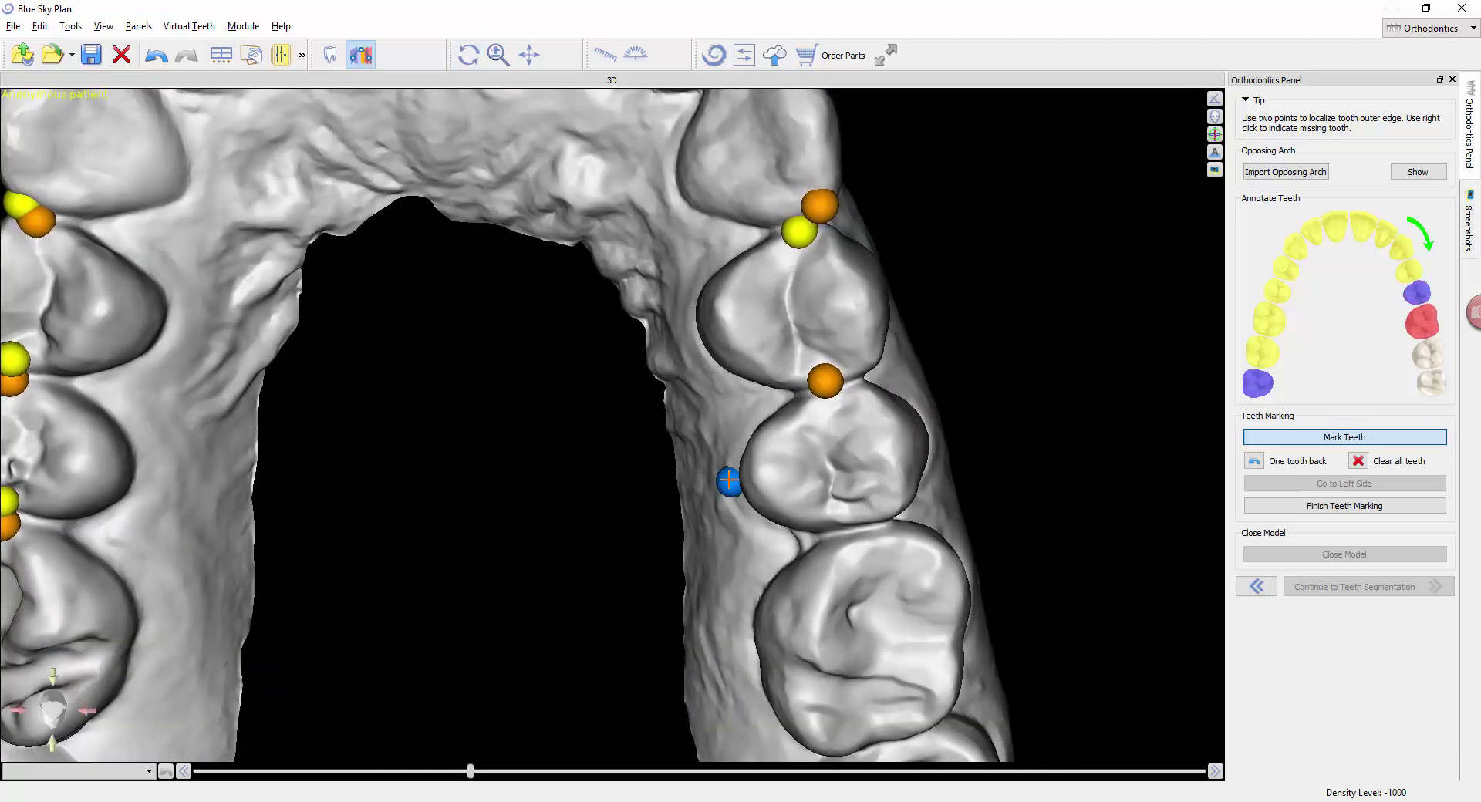
{"action": "left_click", "coordinate": [881, 535]}
{"action": "left_click", "coordinate": [895, 732]}
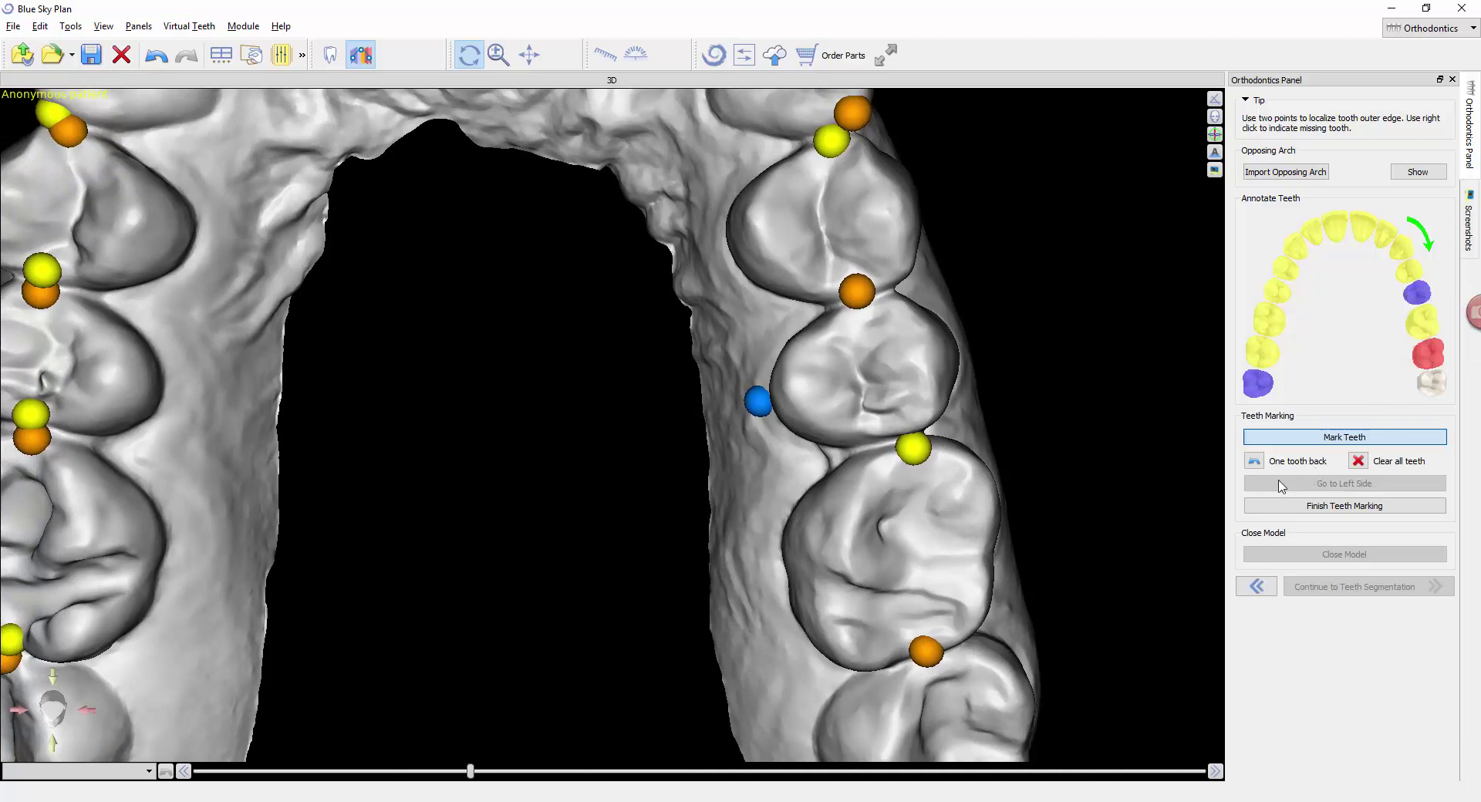
{"action": "left_click", "coordinate": [1254, 461]}
{"action": "left_click", "coordinate": [1254, 461]}
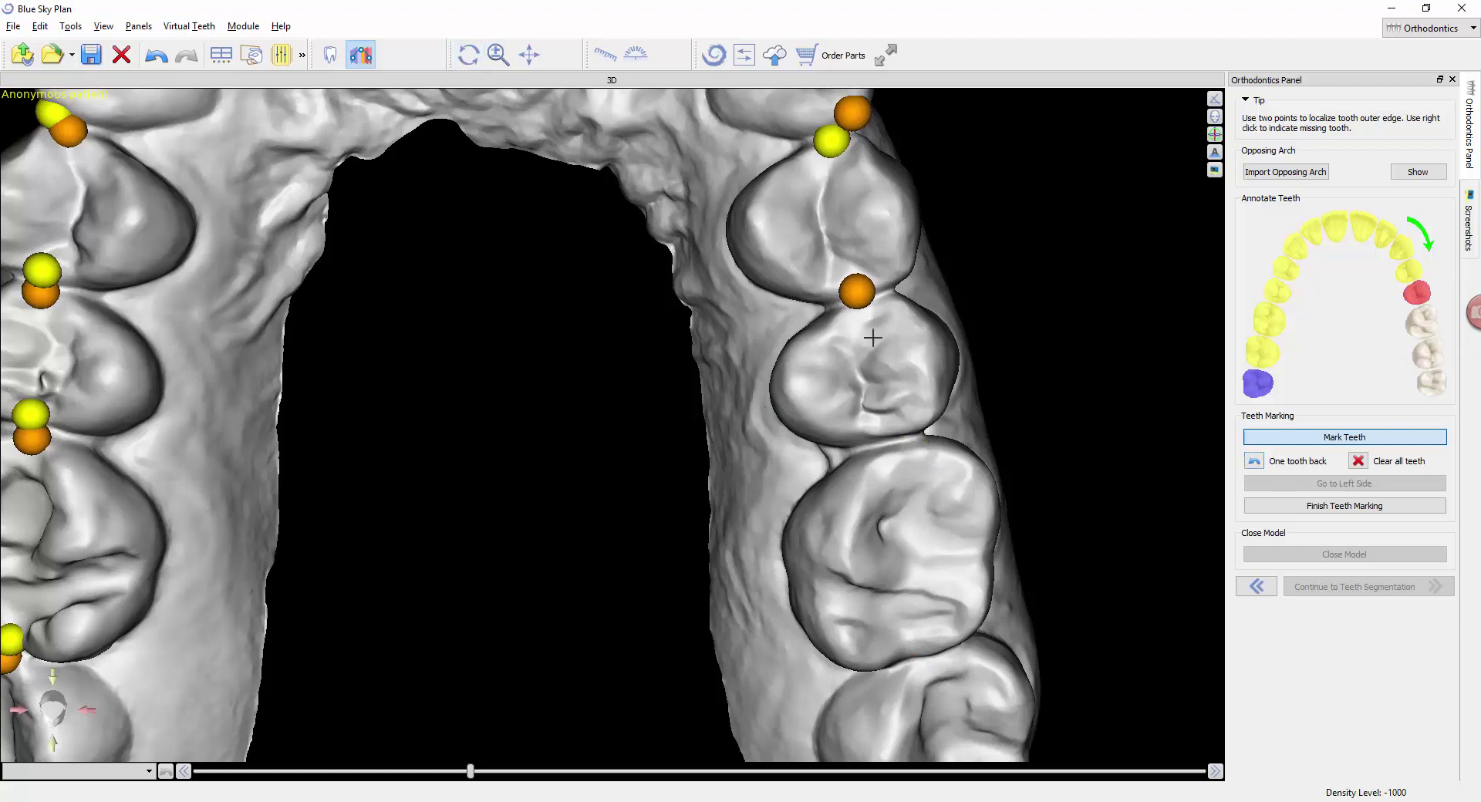
Step: Mark the two outer edge points on the left second premolar and left first molar
{"action": "left_click", "coordinate": [866, 309]}
{"action": "left_click", "coordinate": [894, 429]}
{"action": "left_click", "coordinate": [904, 452]}
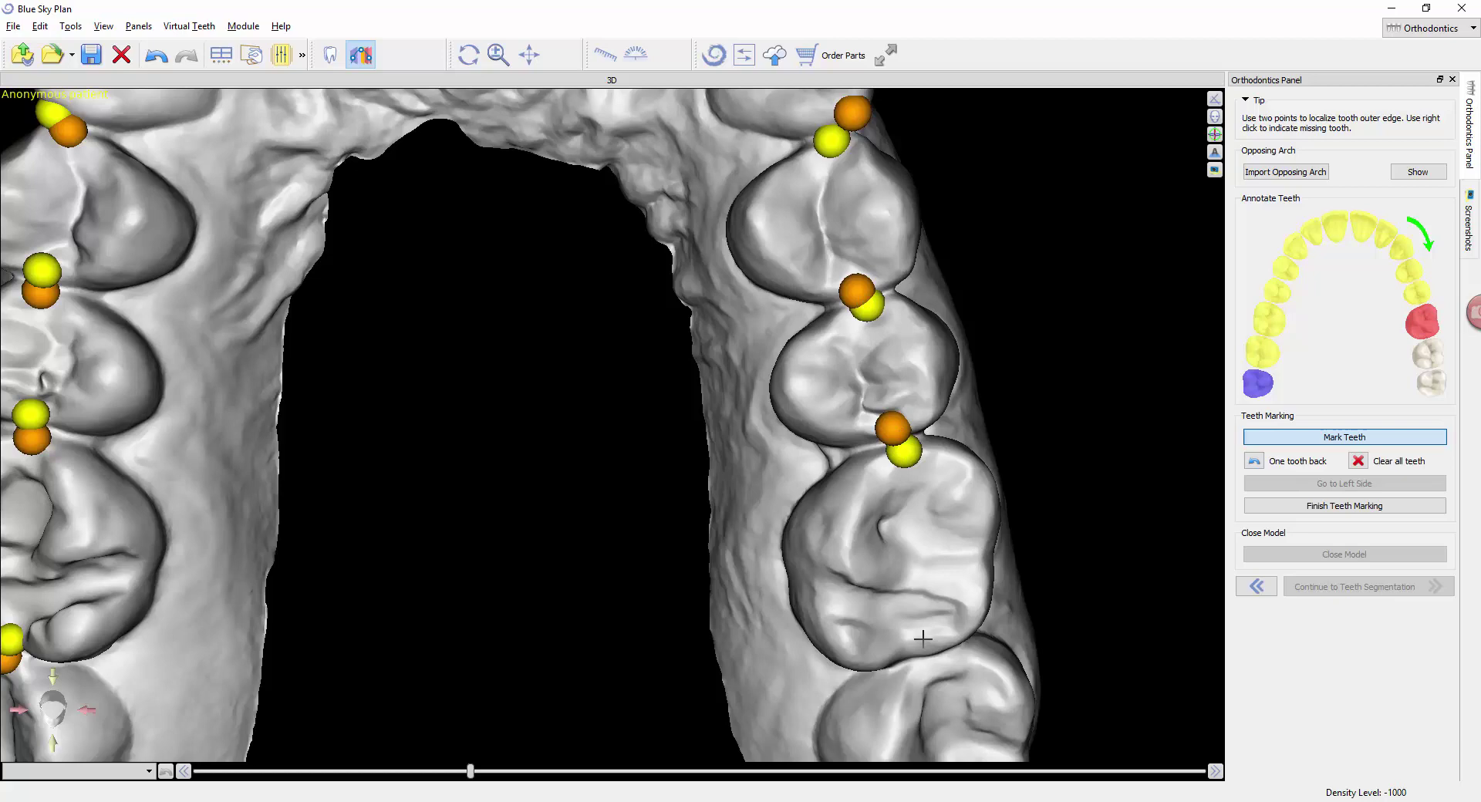
{"action": "left_click", "coordinate": [924, 647]}
Step: Mark the two outer edge points on the left second molar and indicate the left third molar as missing
{"action": "left_click", "coordinate": [928, 665]}
{"action": "left_click_drag", "start_coordinate": [928, 665], "coordinate": [879, 361]}
{"action": "left_click", "coordinate": [873, 353]}
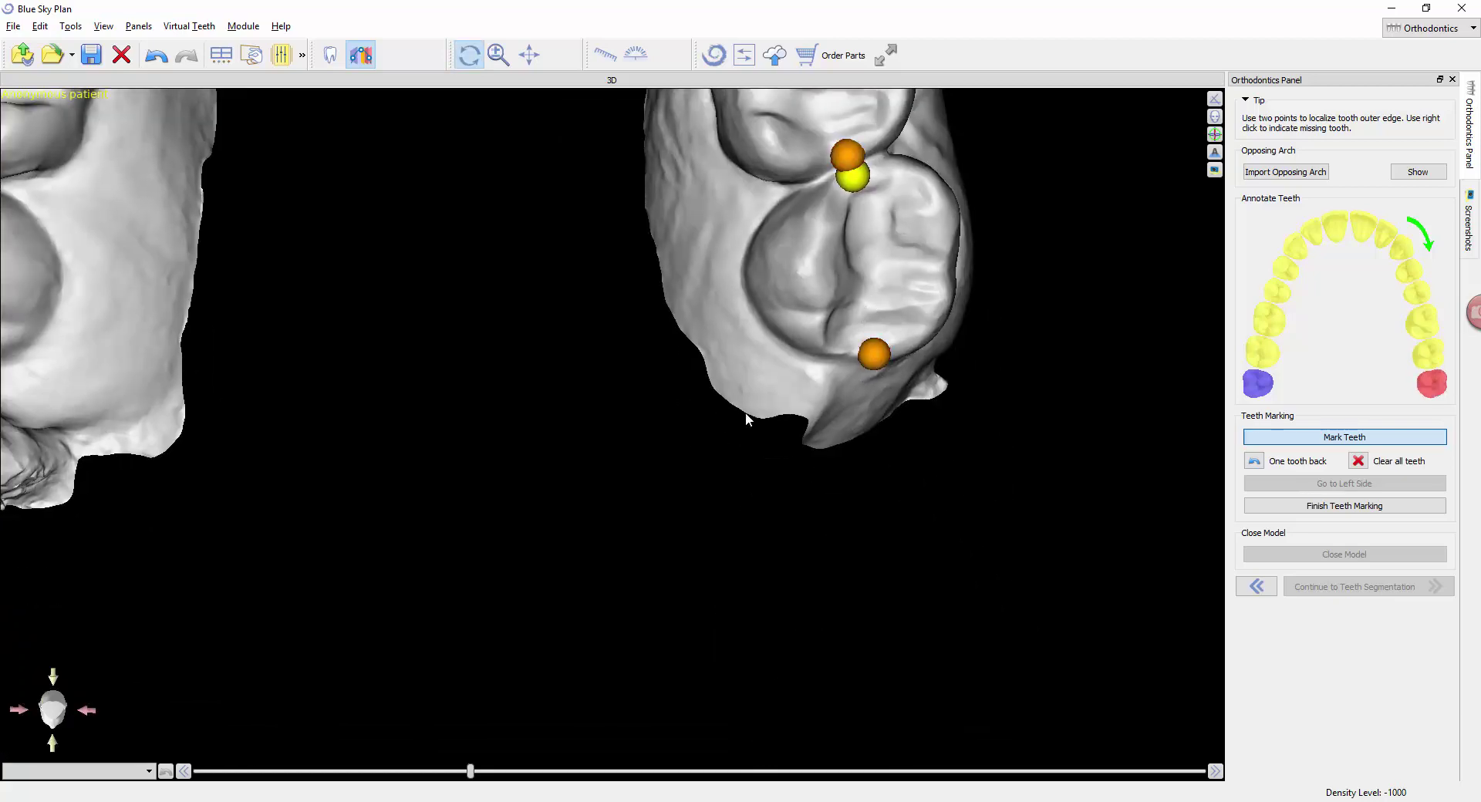
{"action": "left_click_drag", "start_coordinate": [745, 412], "coordinate": [866, 409]}
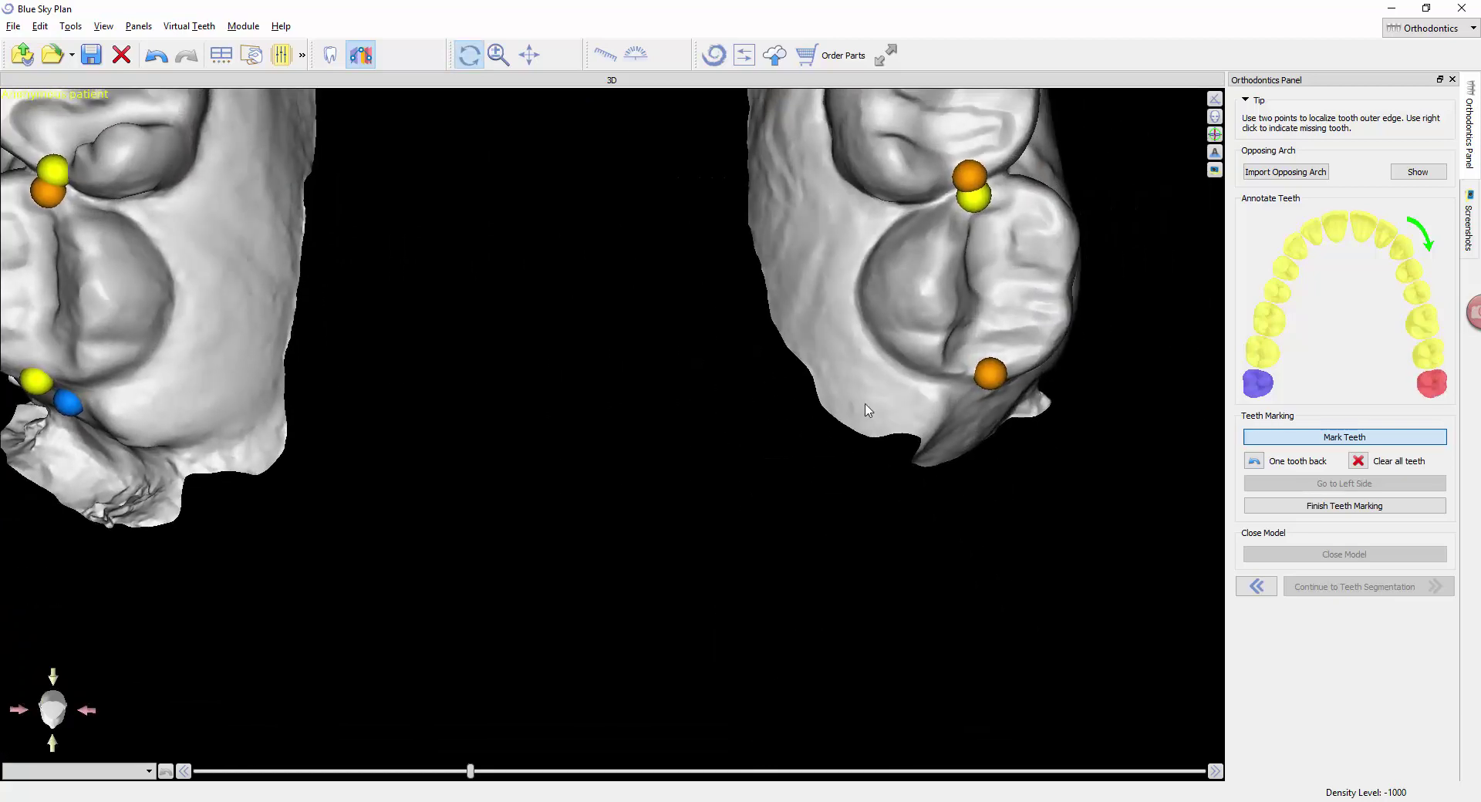
{"action": "left_click", "coordinate": [962, 405]}
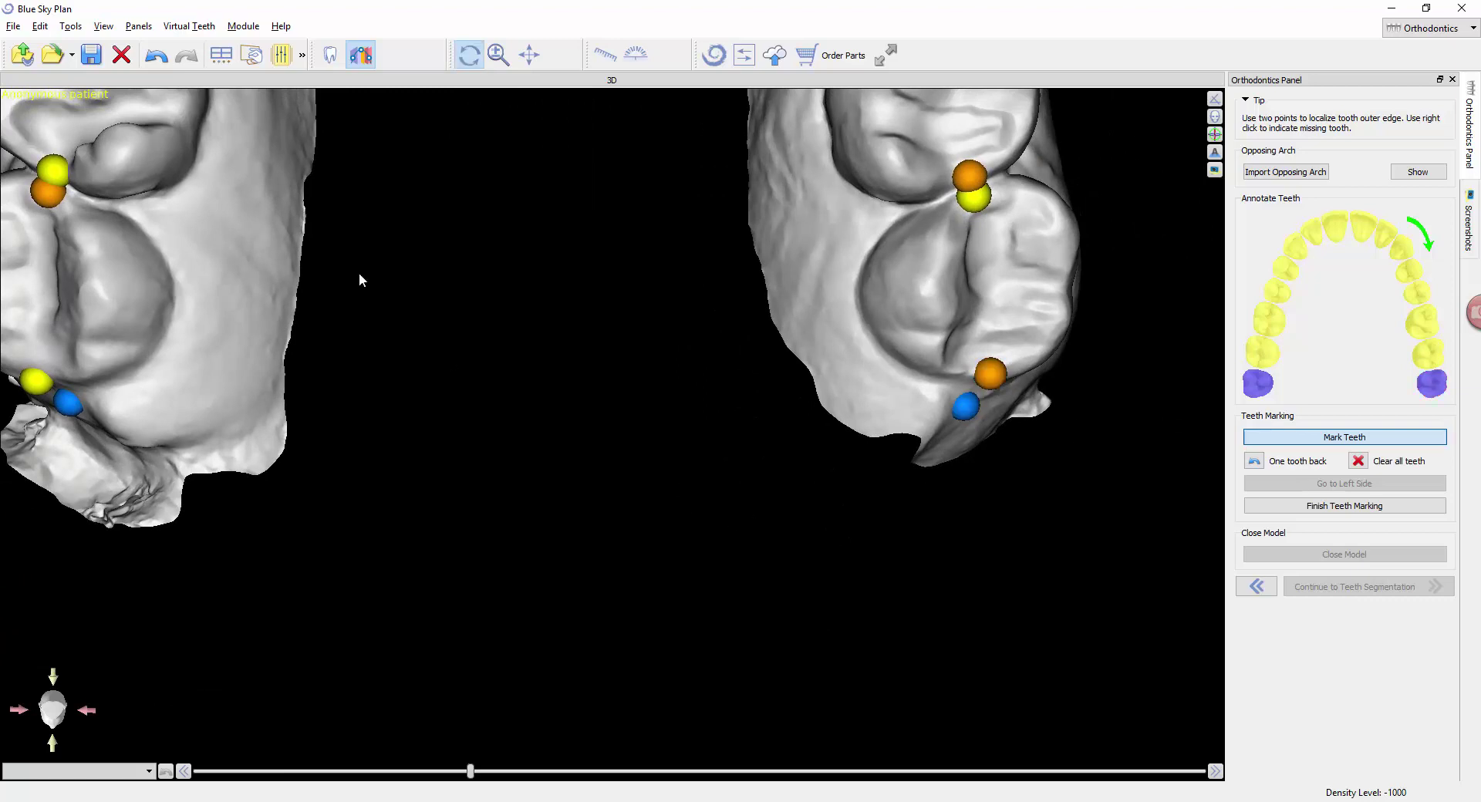
Step: Finish the teeth marking and show the marked arch from the front
{"action": "left_click_drag", "start_coordinate": [360, 279], "coordinate": [410, 355]}
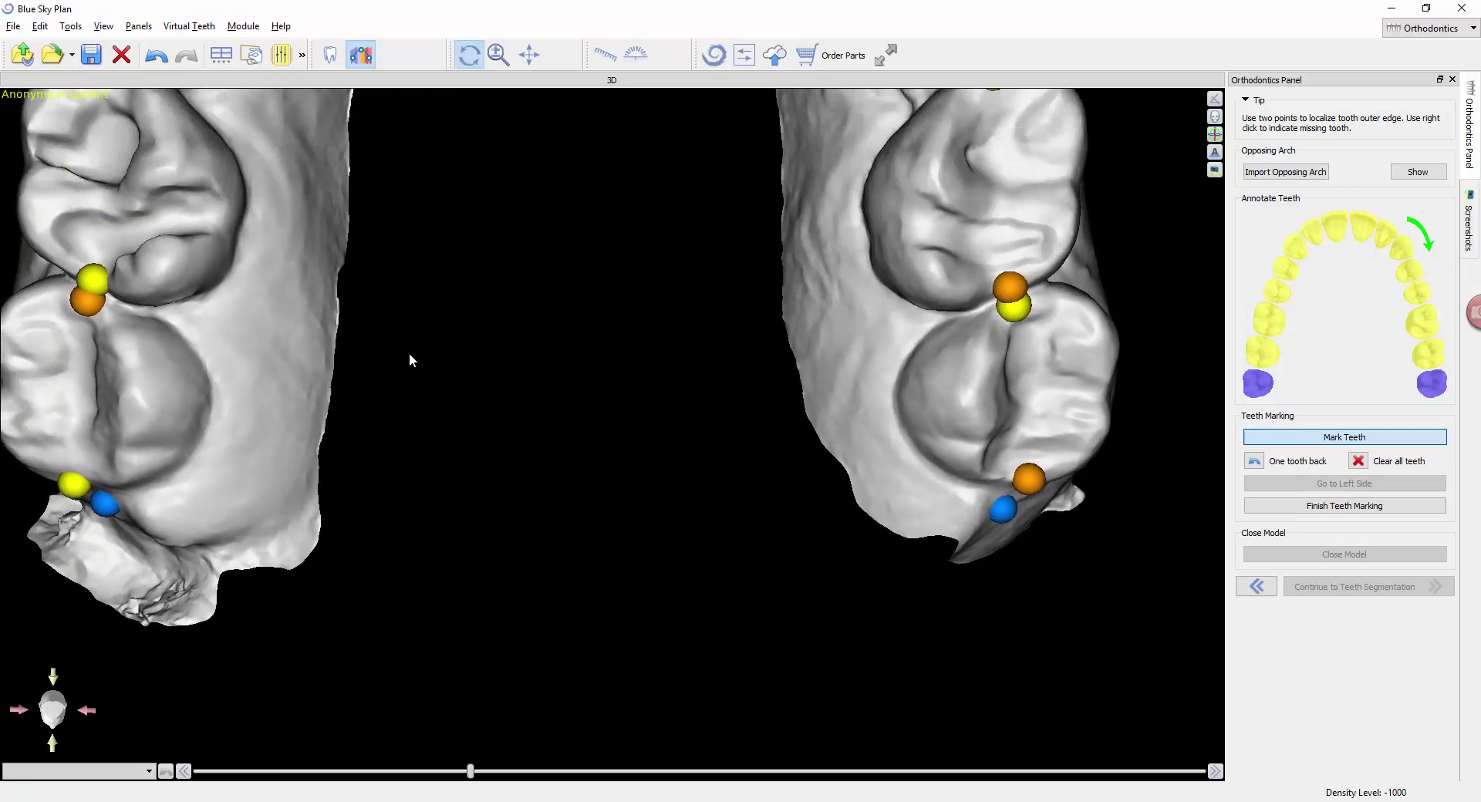
{"action": "left_click", "coordinate": [1313, 507]}
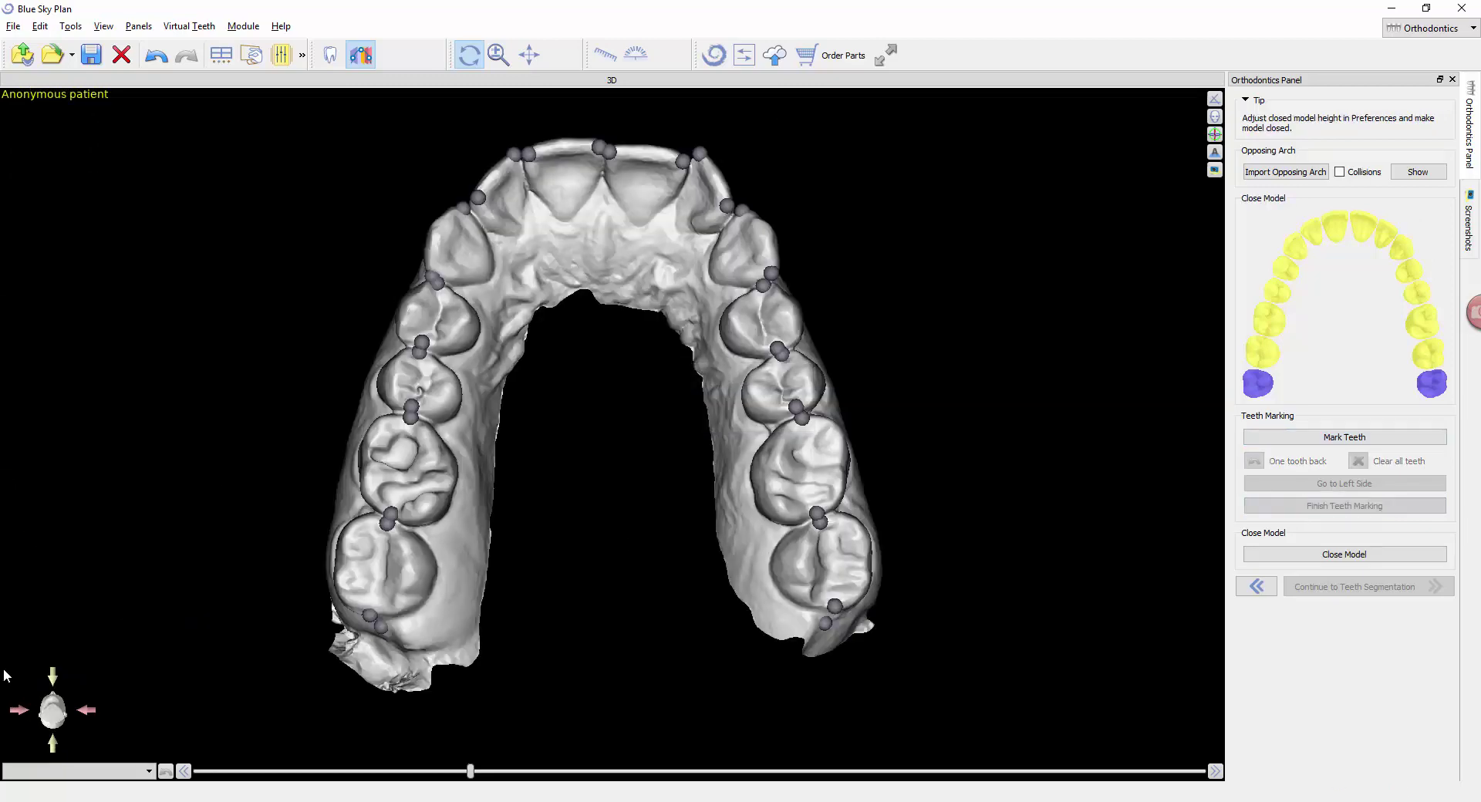
{"action": "left_click", "coordinate": [53, 675]}
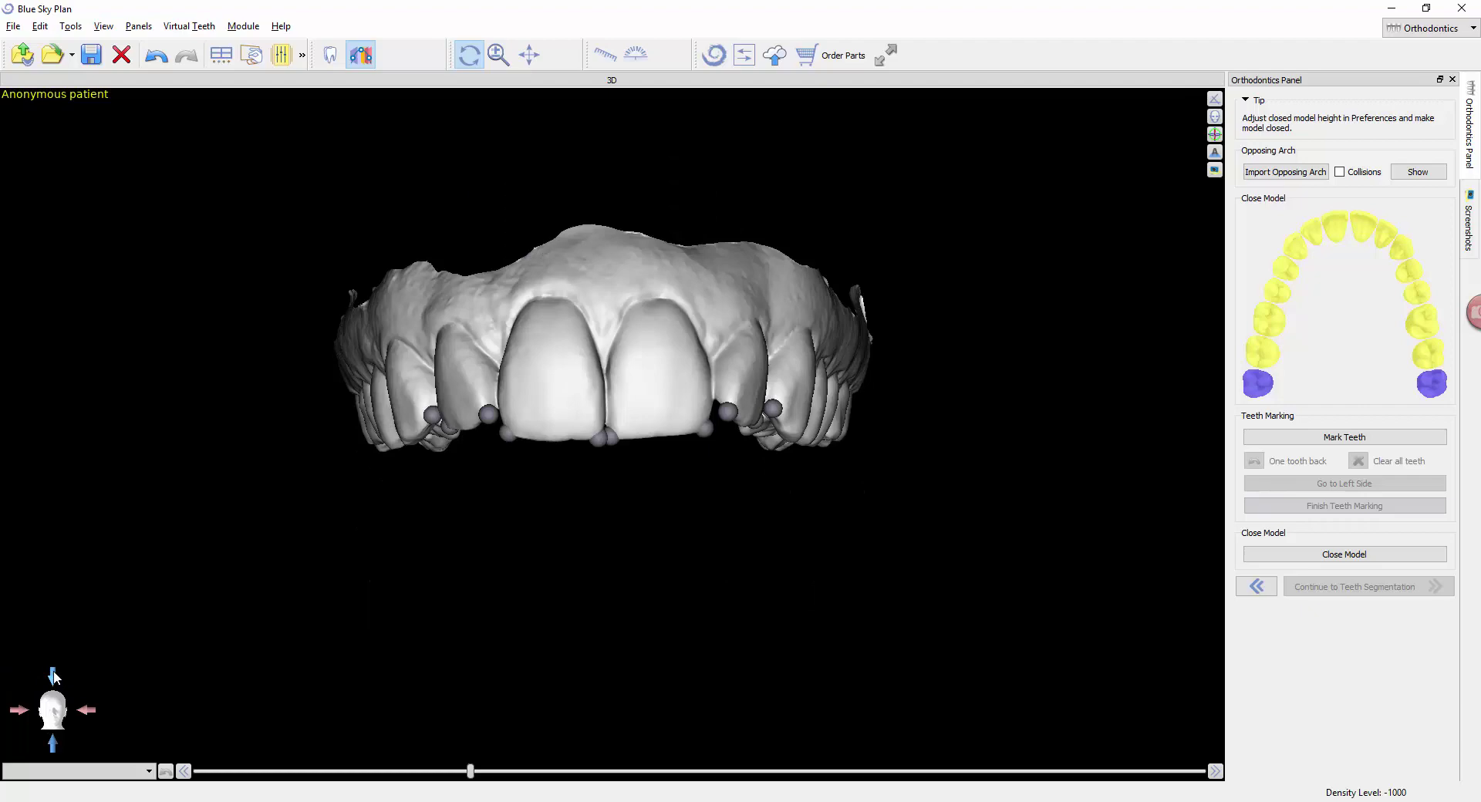
Step: Examine the marked upper arch from the front, side and biting surface to check the tooth points and scan orientation
{"action": "left_click_drag", "start_coordinate": [797, 174], "coordinate": [786, 266]}
{"action": "left_click_drag", "start_coordinate": [580, 523], "coordinate": [589, 116]}
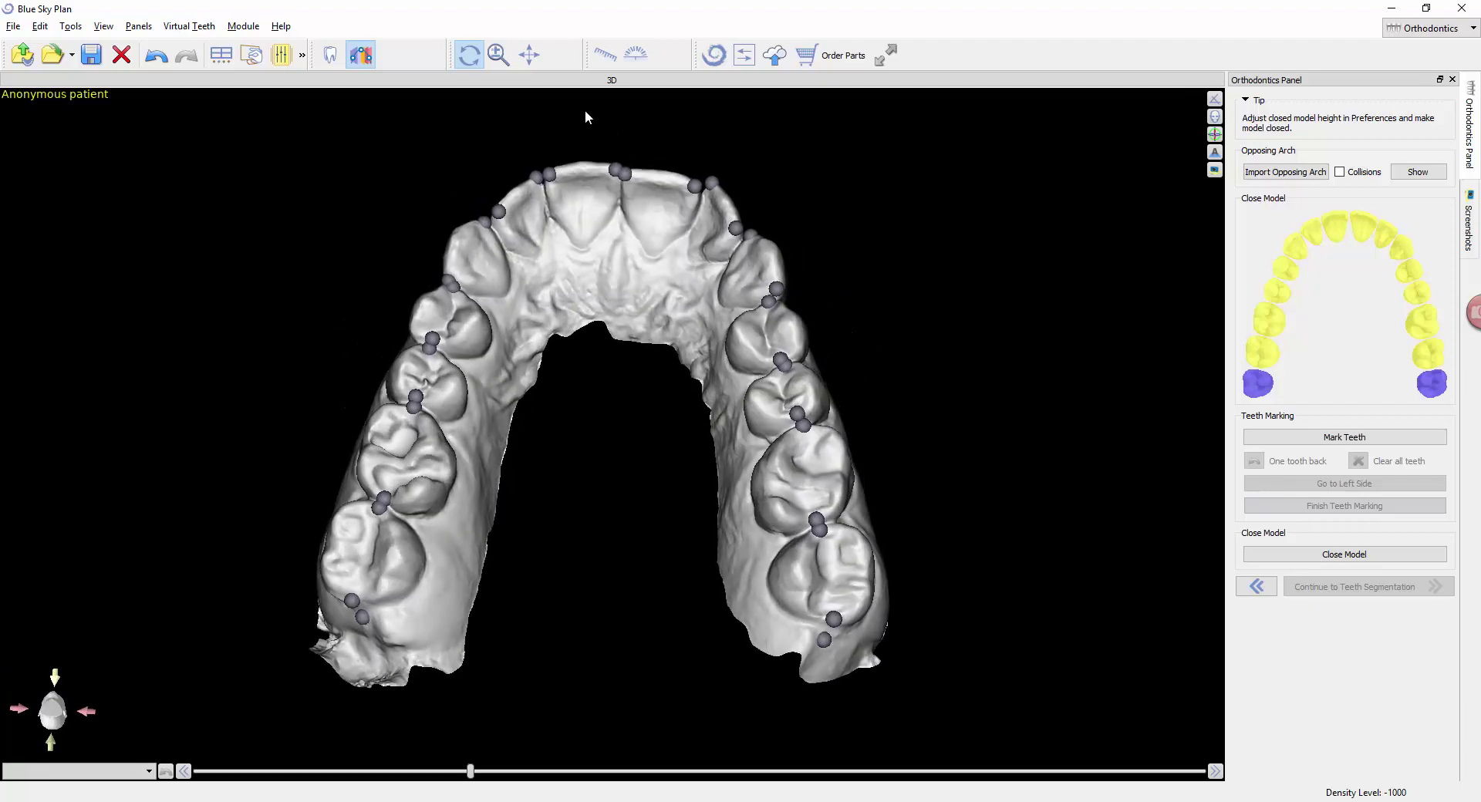
{"action": "left_click_drag", "start_coordinate": [639, 540], "coordinate": [563, 355]}
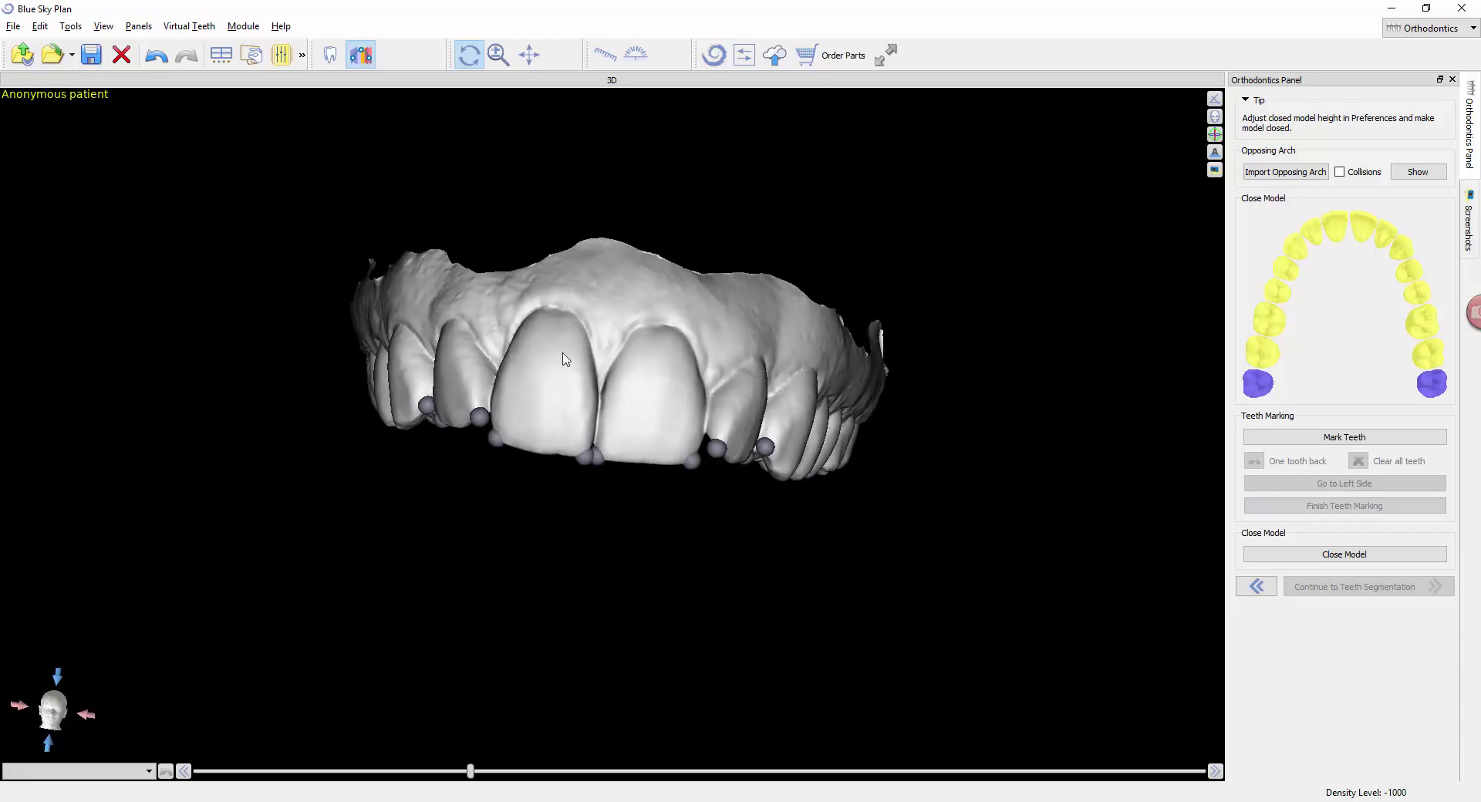
{"action": "left_click", "coordinate": [19, 705]}
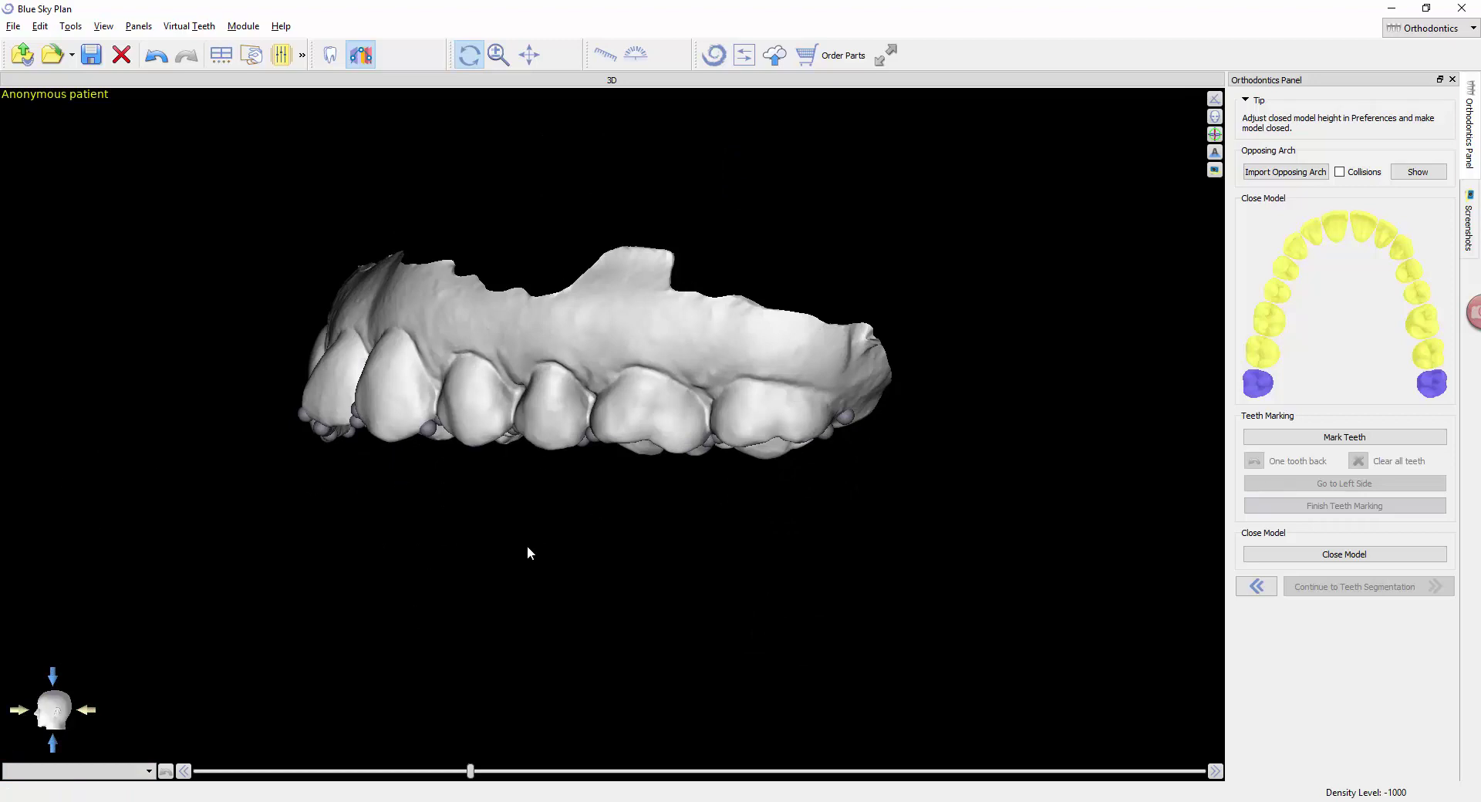
{"action": "left_click", "coordinate": [26, 711]}
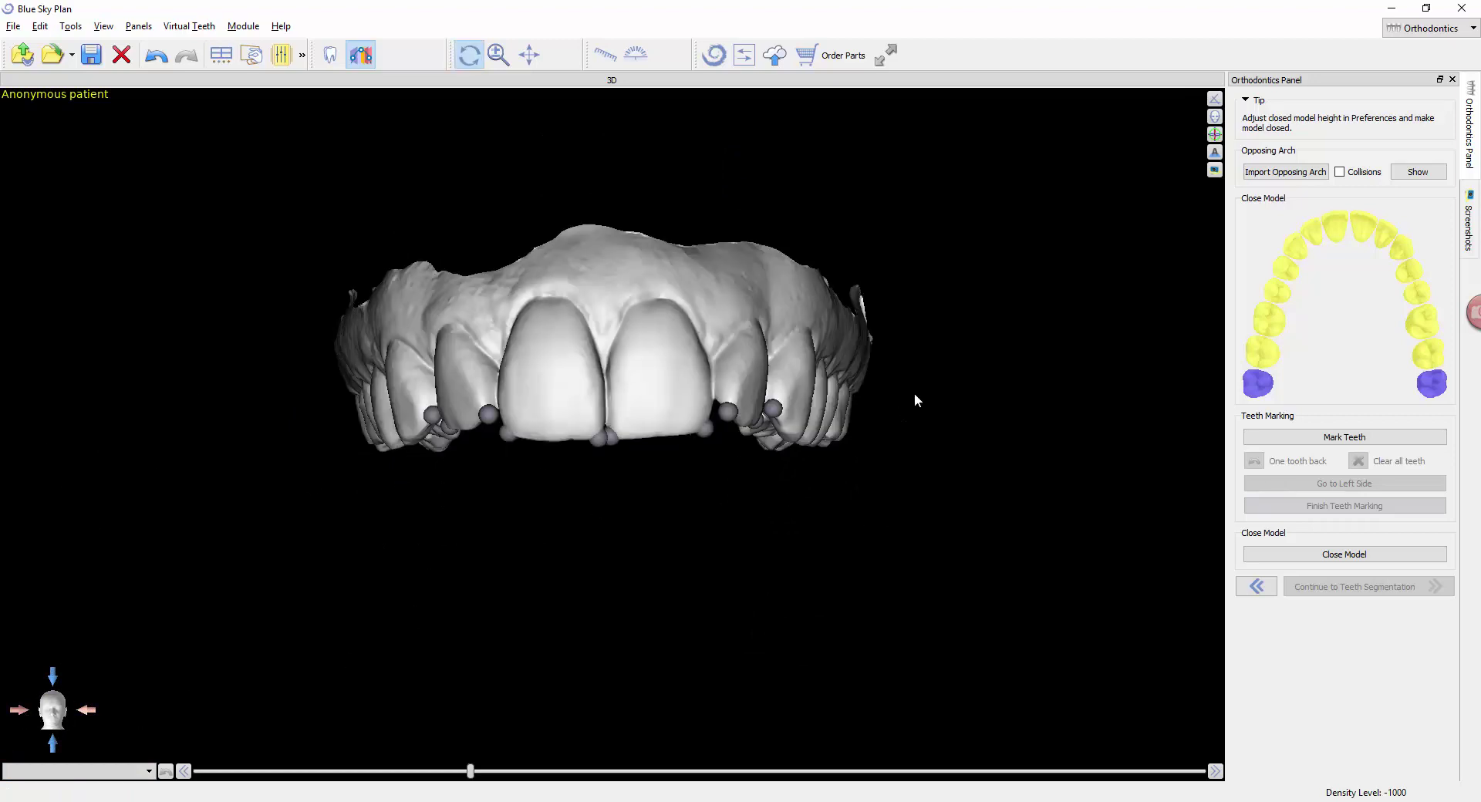
{"action": "left_click_drag", "start_coordinate": [919, 409], "coordinate": [912, 436]}
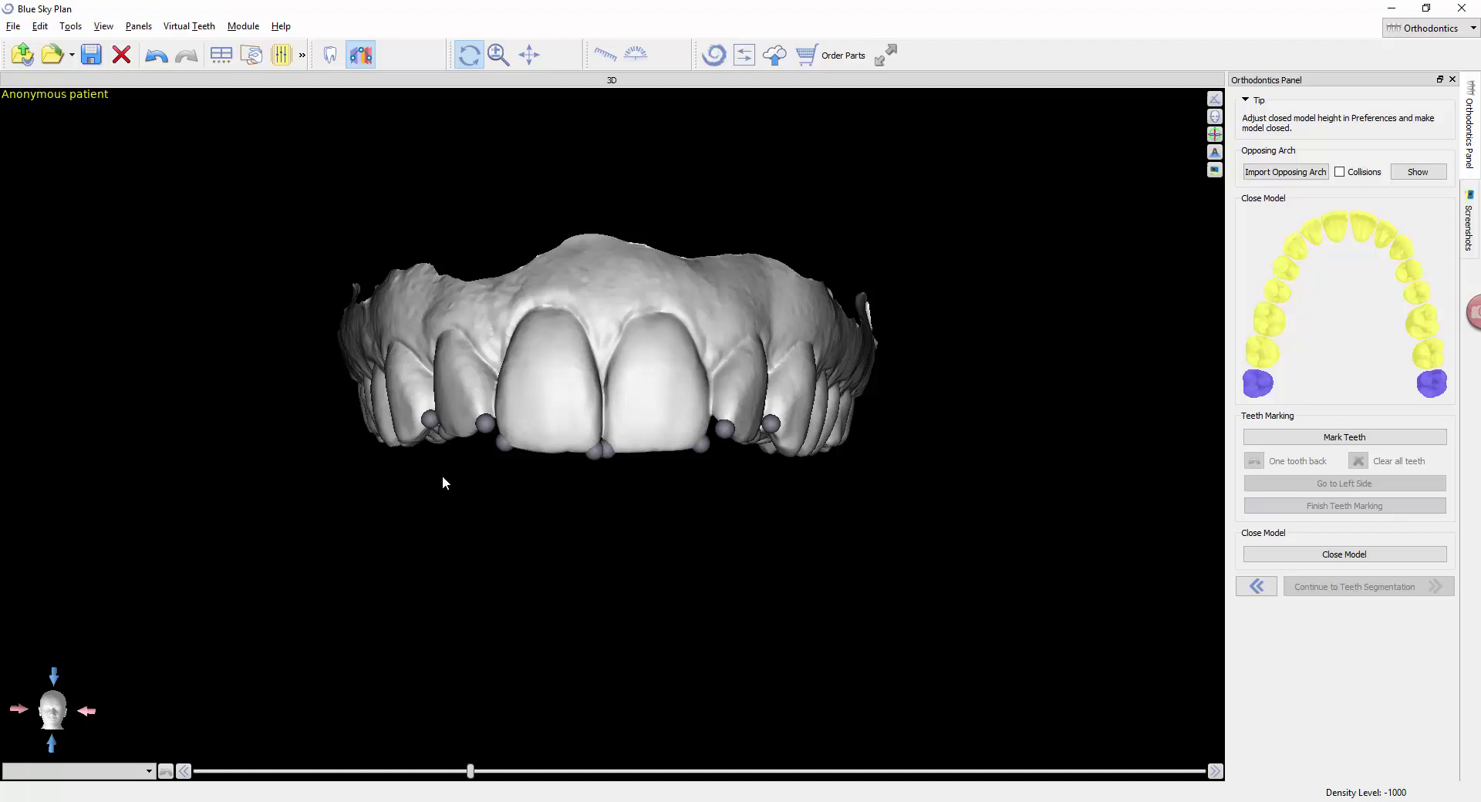
{"action": "left_click_drag", "start_coordinate": [584, 343], "coordinate": [566, 344]}
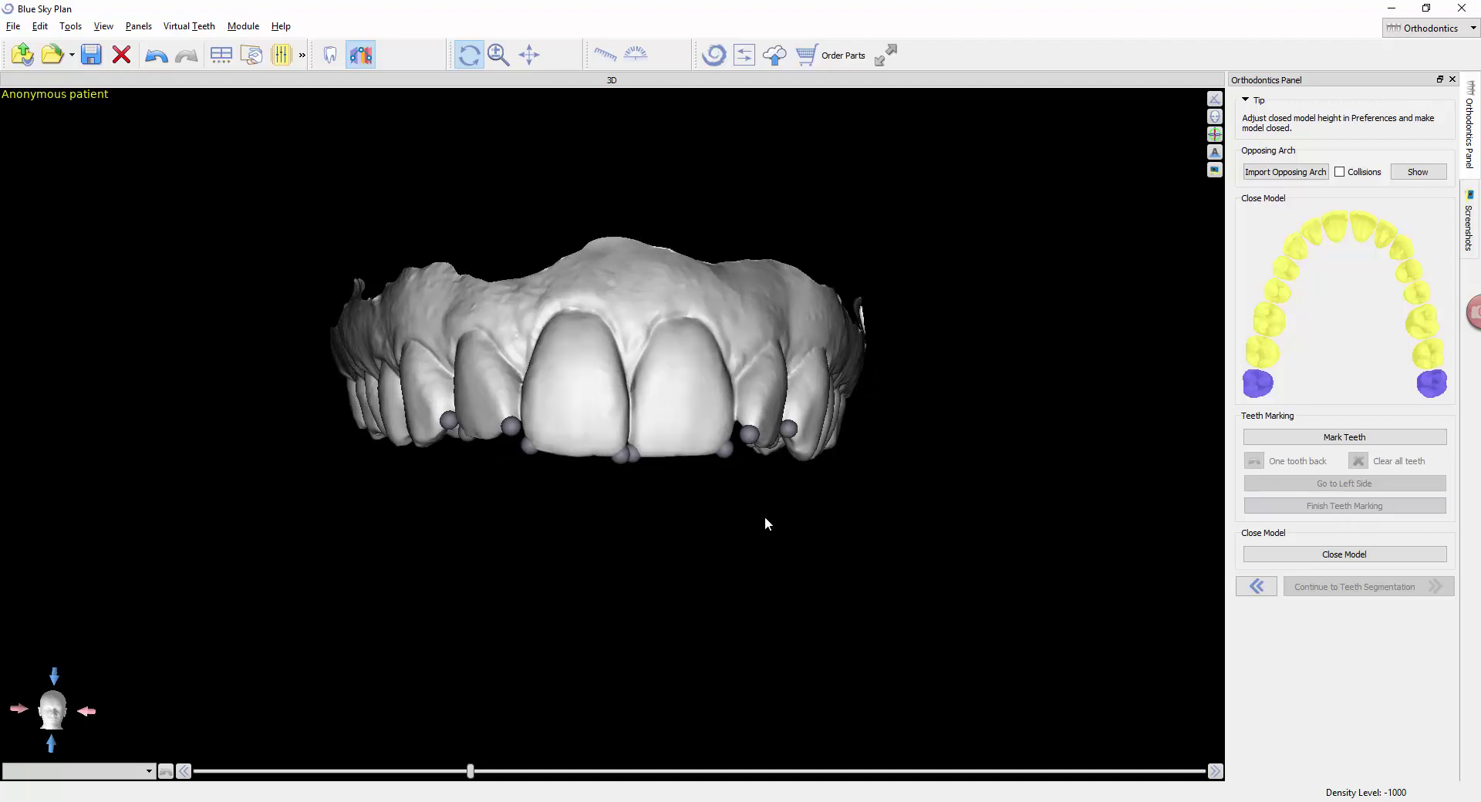
{"action": "left_click_drag", "start_coordinate": [765, 524], "coordinate": [1061, 456]}
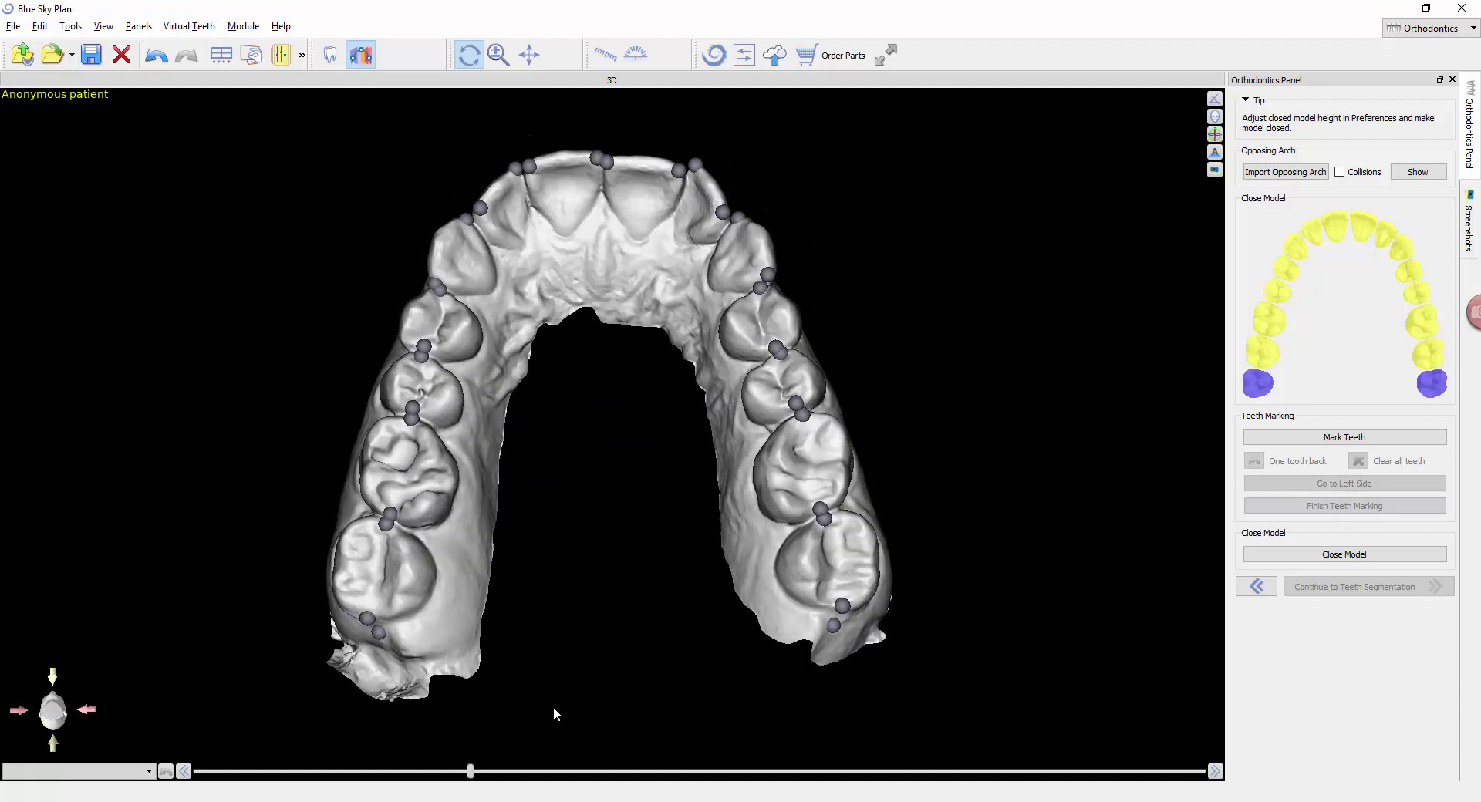
{"action": "left_click_drag", "start_coordinate": [553, 706], "coordinate": [757, 600]}
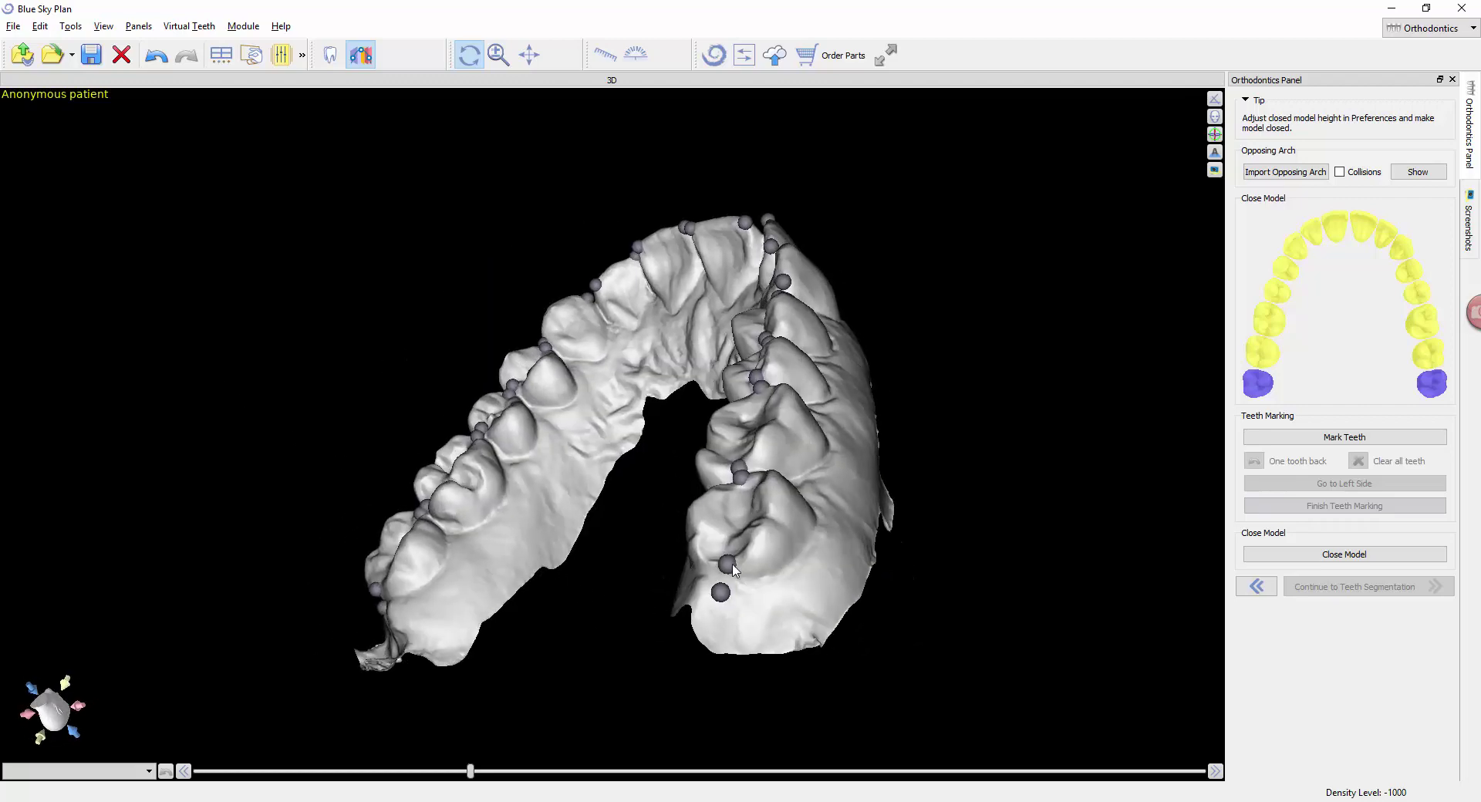
{"action": "left_click_drag", "start_coordinate": [570, 208], "coordinate": [206, 611]}
{"action": "left_click_drag", "start_coordinate": [461, 136], "coordinate": [718, 472]}
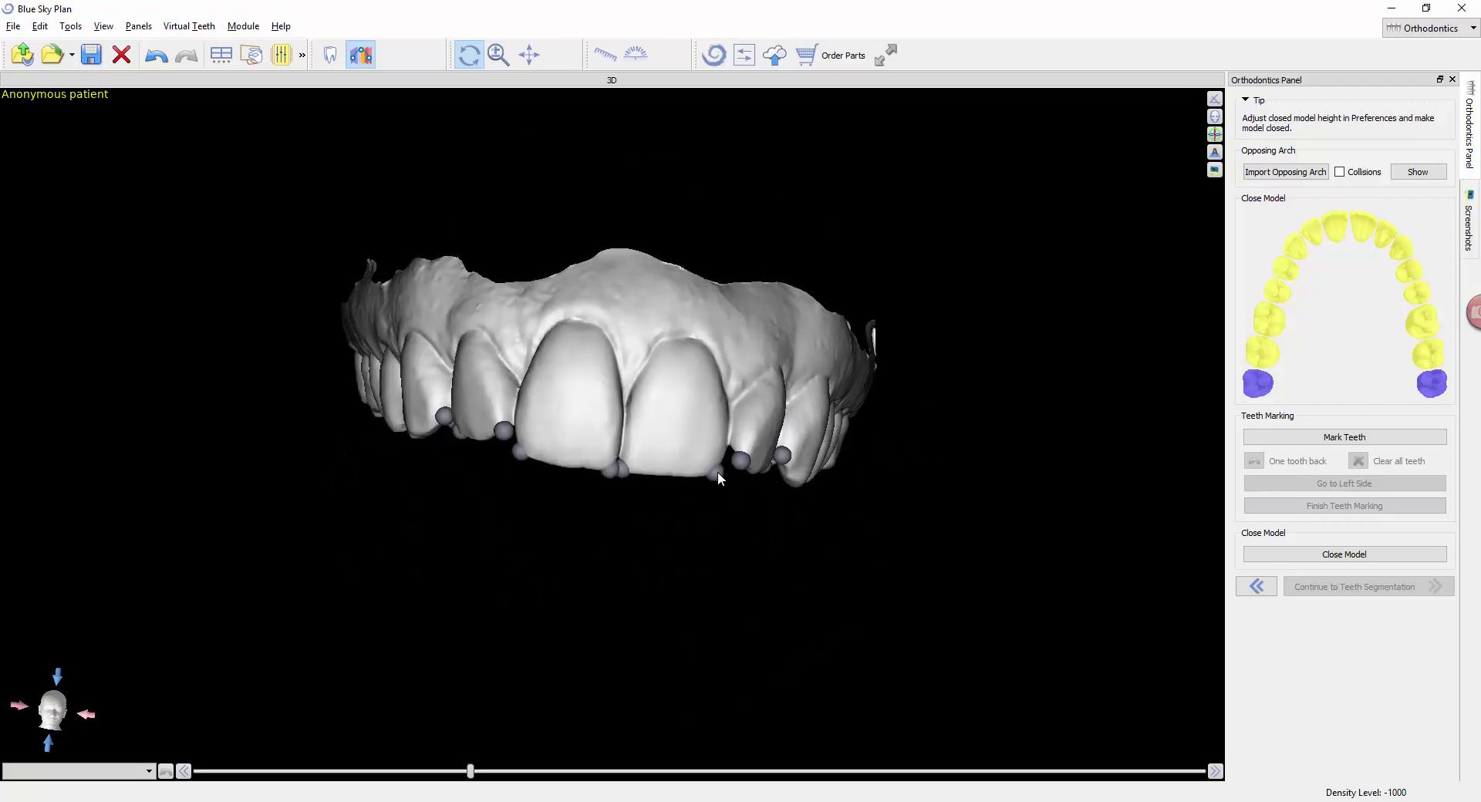
{"action": "left_click_drag", "start_coordinate": [333, 315], "coordinate": [298, 386]}
{"action": "left_click_drag", "start_coordinate": [1210, 439], "coordinate": [939, 290]}
Step: Close the open base of the marked upper arch model
{"action": "left_click", "coordinate": [1341, 555]}
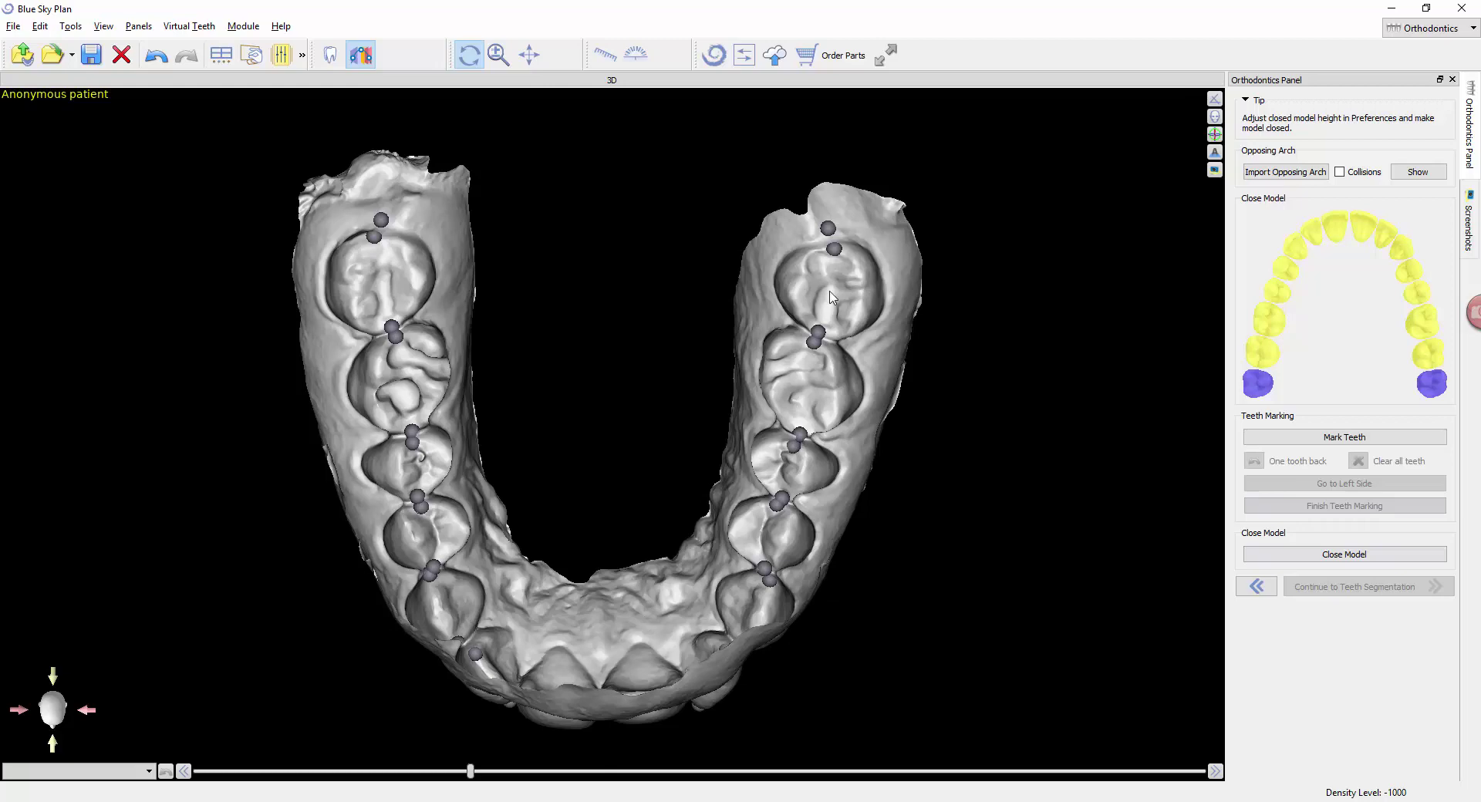
{"action": "left_click_drag", "start_coordinate": [506, 198], "coordinate": [740, 482]}
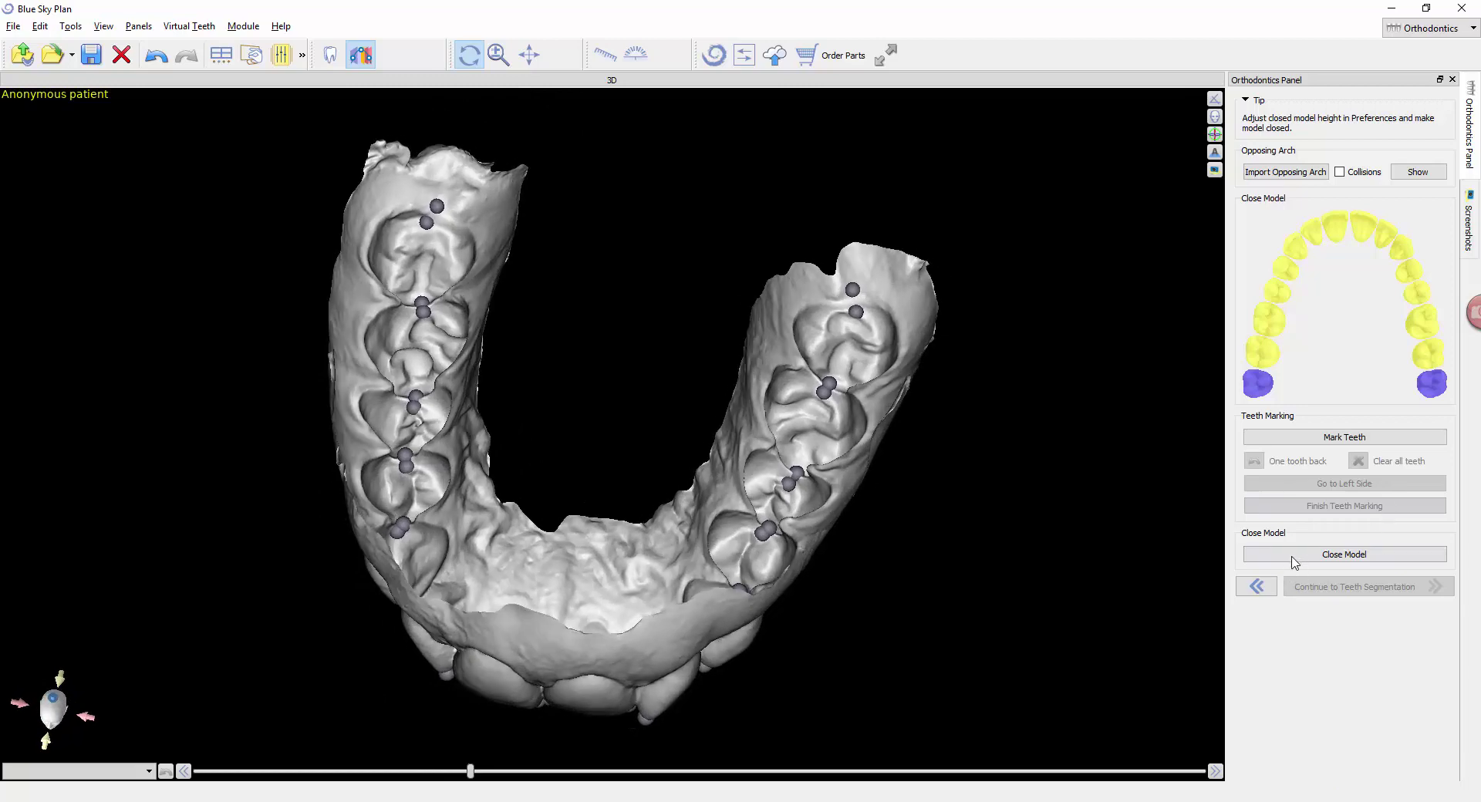
{"action": "left_click_drag", "start_coordinate": [585, 549], "coordinate": [742, 612]}
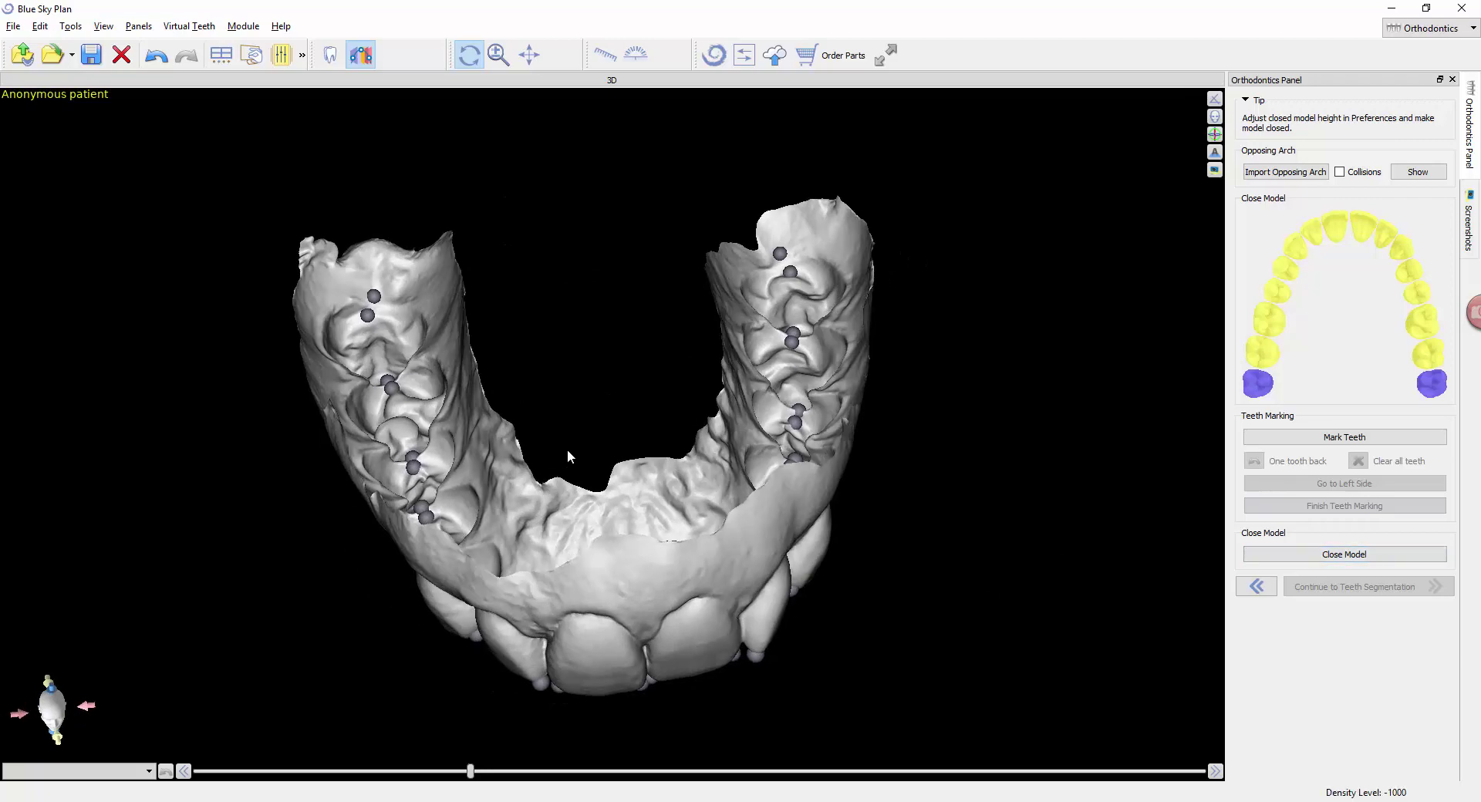
{"action": "left_click_drag", "start_coordinate": [569, 456], "coordinate": [595, 326]}
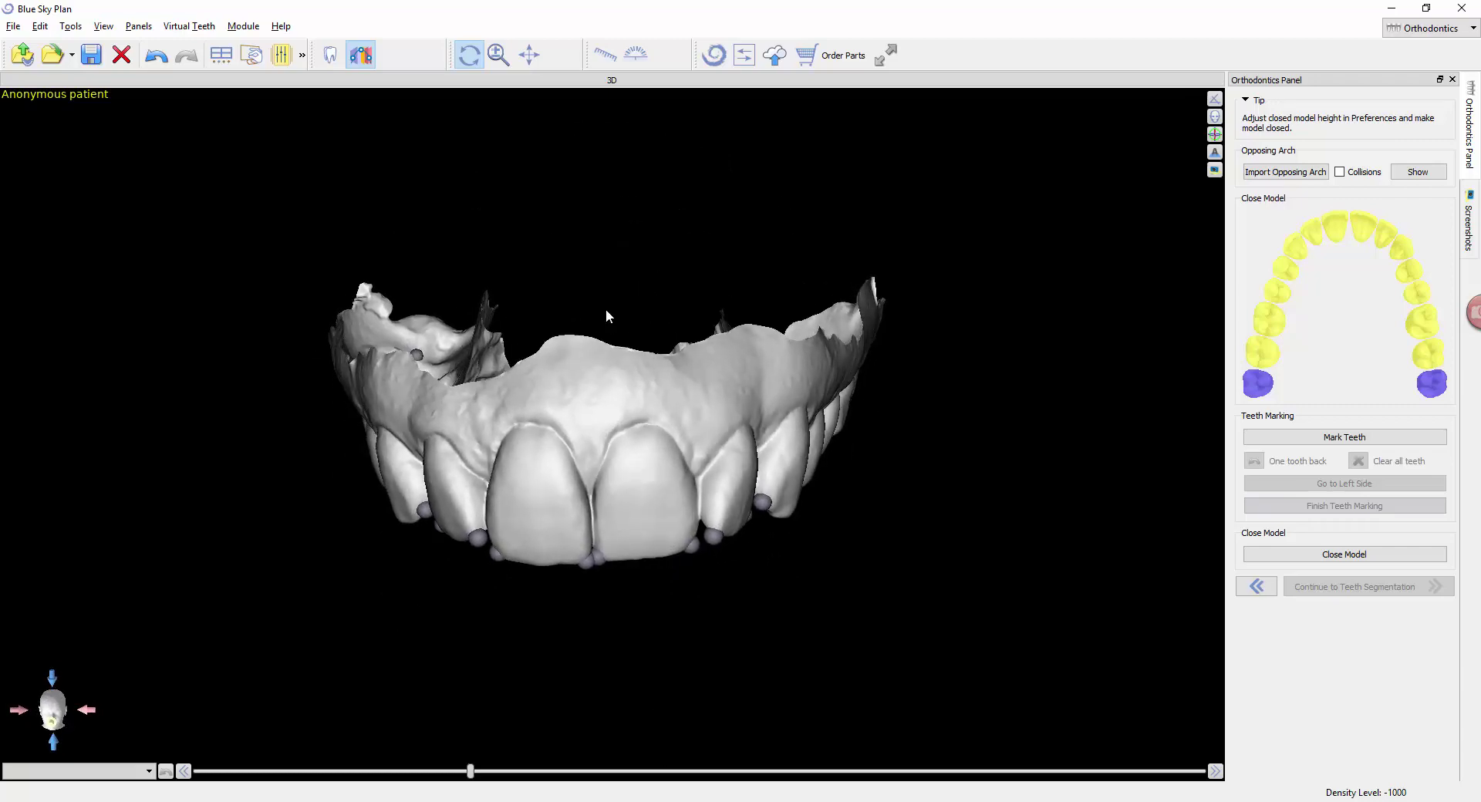
{"action": "left_click_drag", "start_coordinate": [606, 315], "coordinate": [643, 342]}
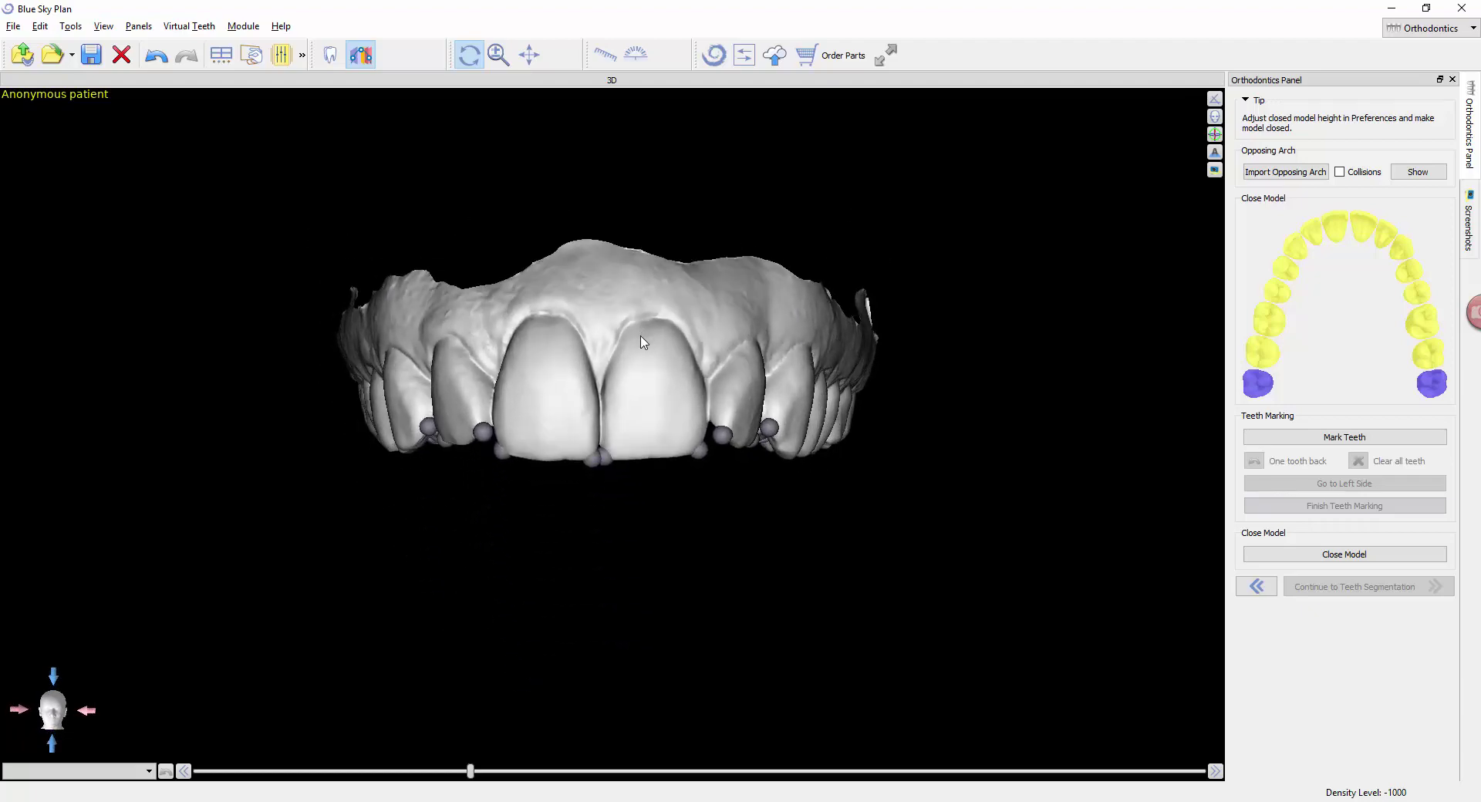
{"action": "left_click", "coordinate": [1363, 554]}
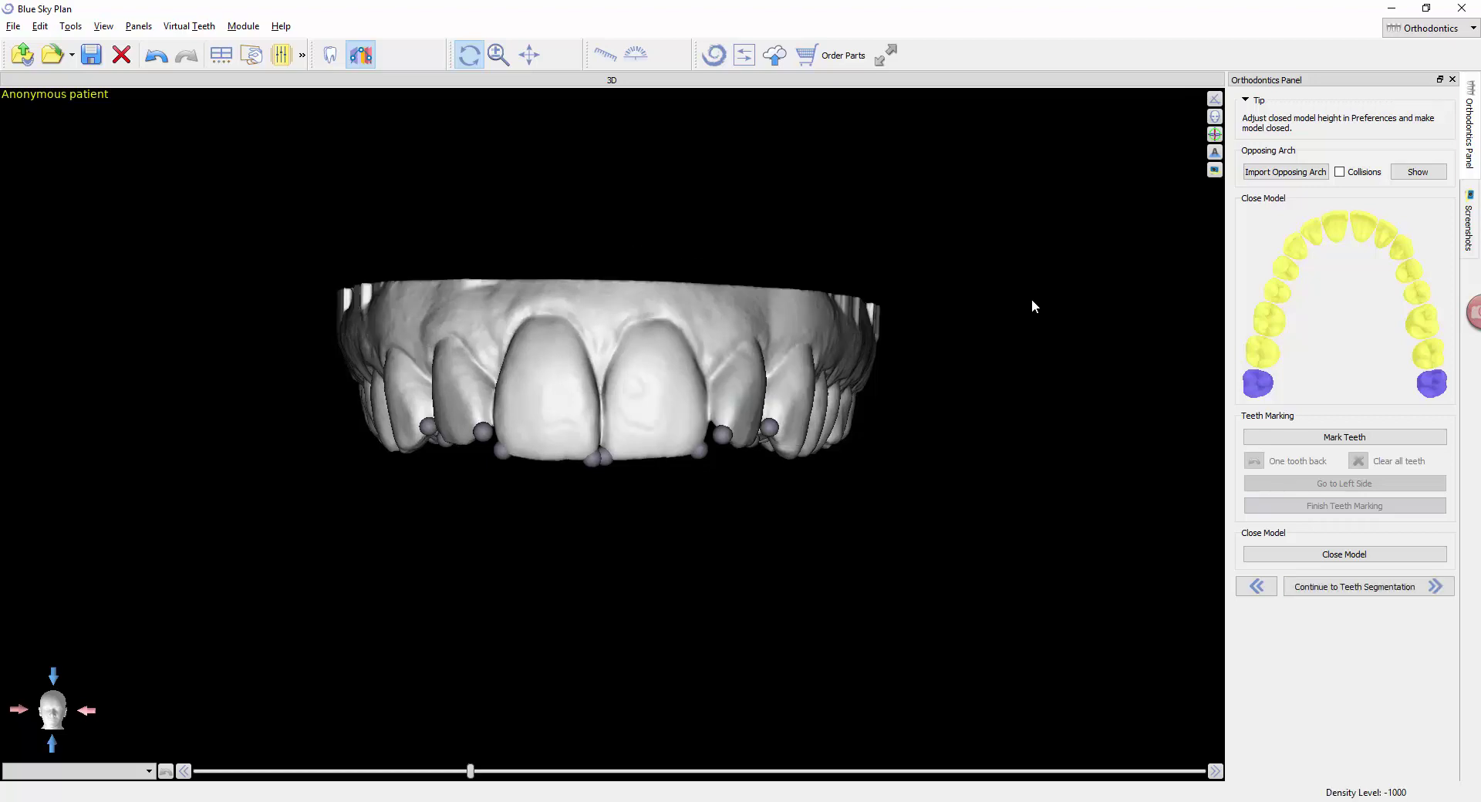
Step: Inspect the closed upper arch model and continue to teeth segmentation
{"action": "left_click_drag", "start_coordinate": [1030, 298], "coordinate": [479, 399]}
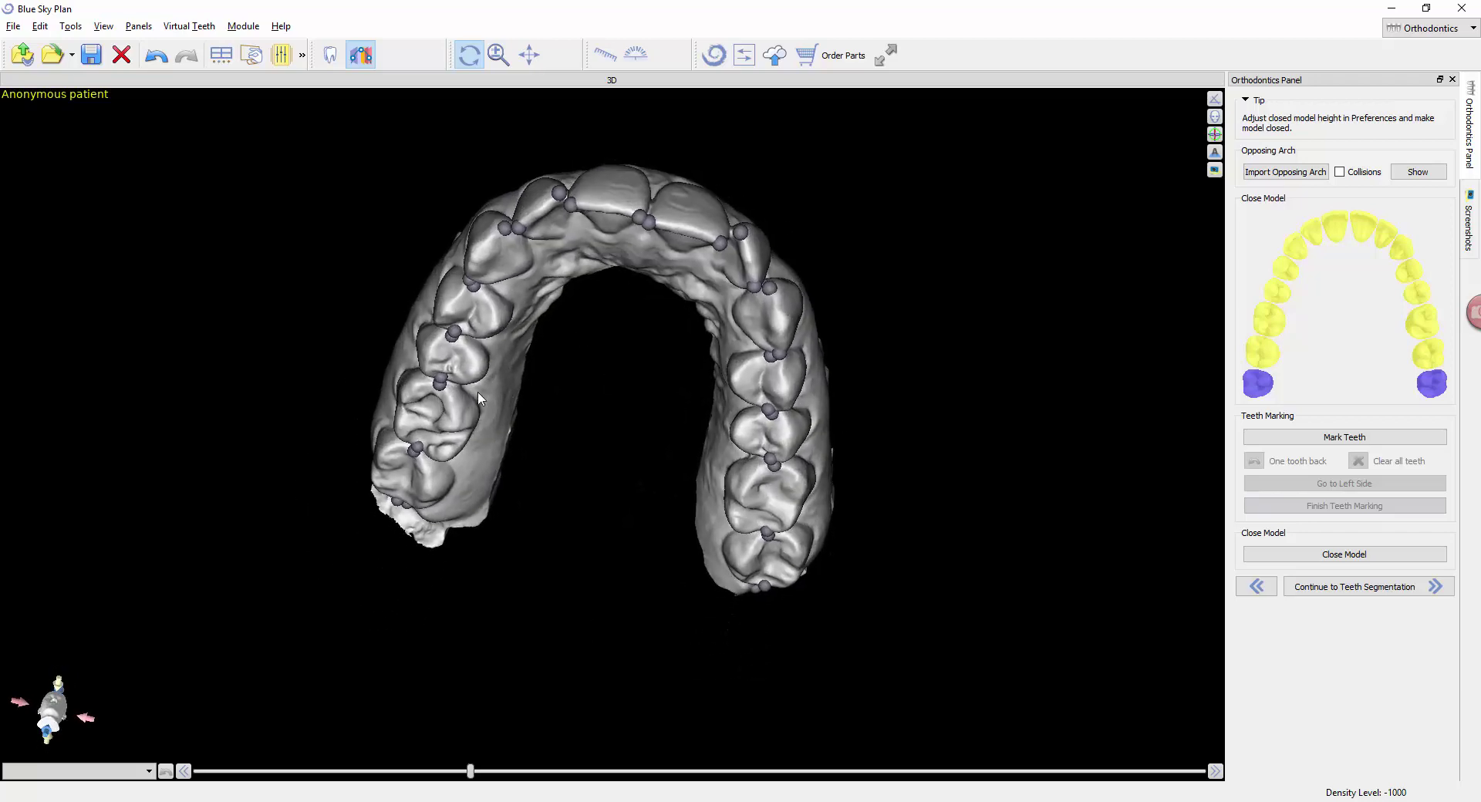
{"action": "left_click_drag", "start_coordinate": [409, 521], "coordinate": [947, 645]}
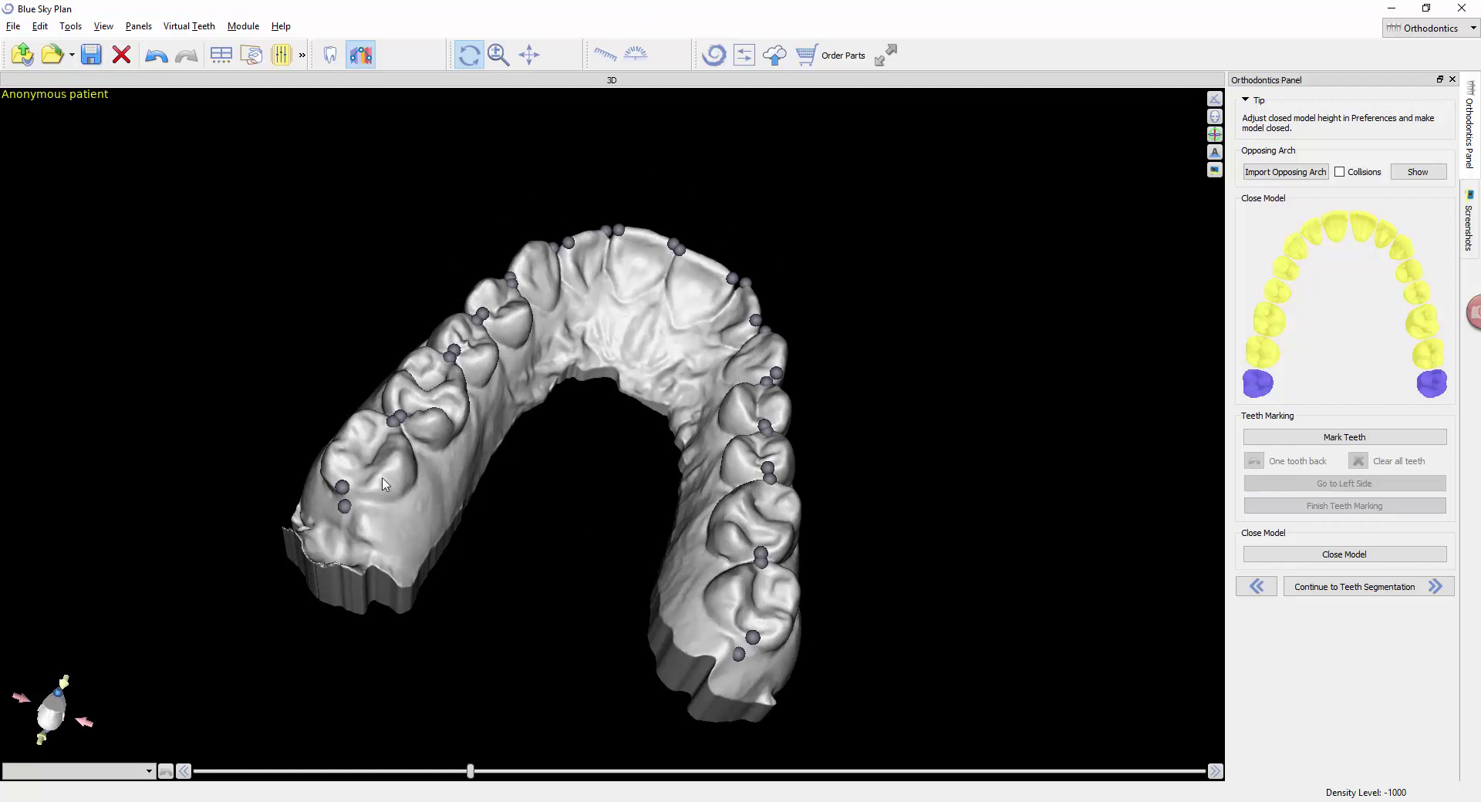
{"action": "left_click_drag", "start_coordinate": [558, 516], "coordinate": [644, 328]}
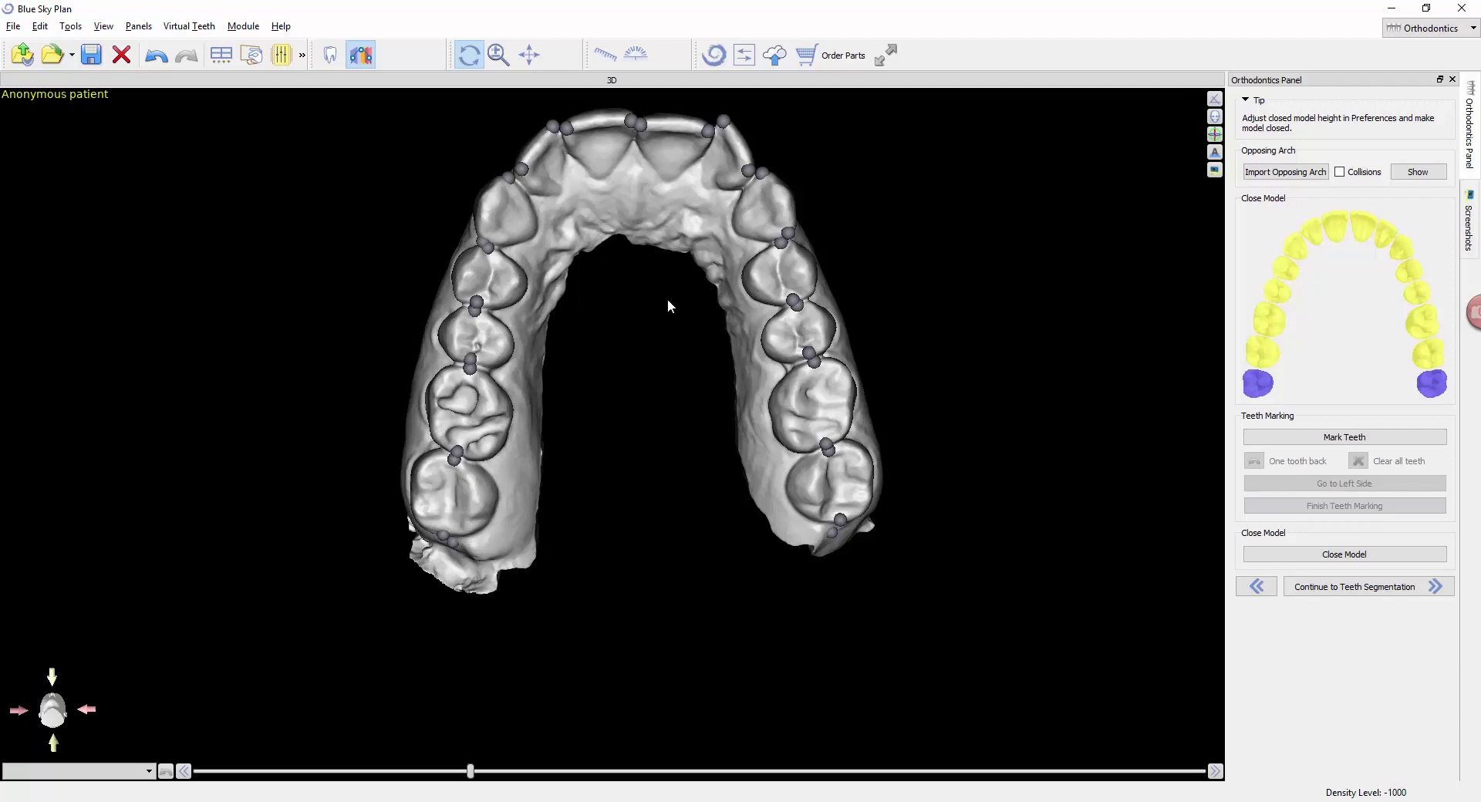
{"action": "left_click_drag", "start_coordinate": [668, 306], "coordinate": [691, 545]}
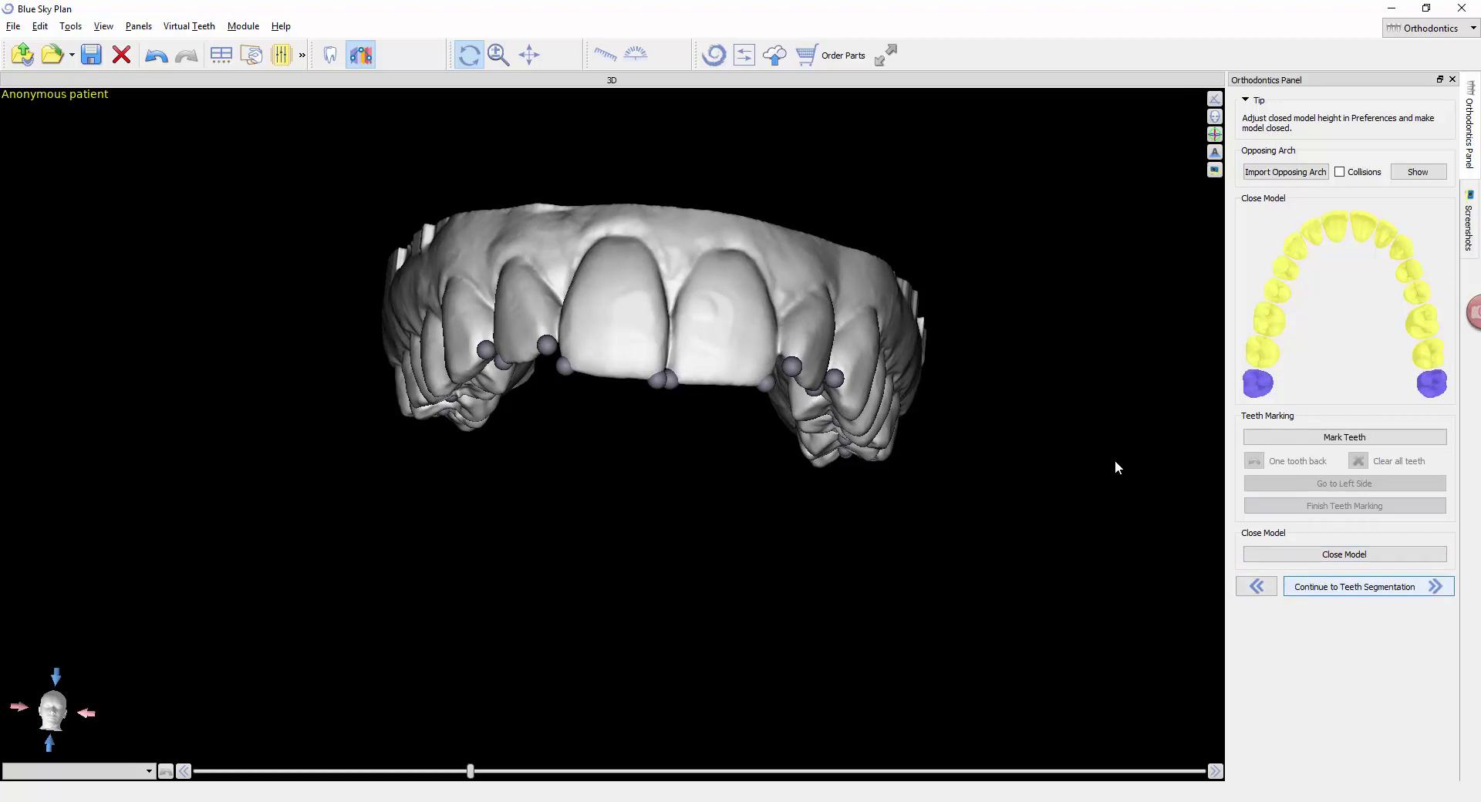
{"action": "left_click_drag", "start_coordinate": [391, 435], "coordinate": [403, 485]}
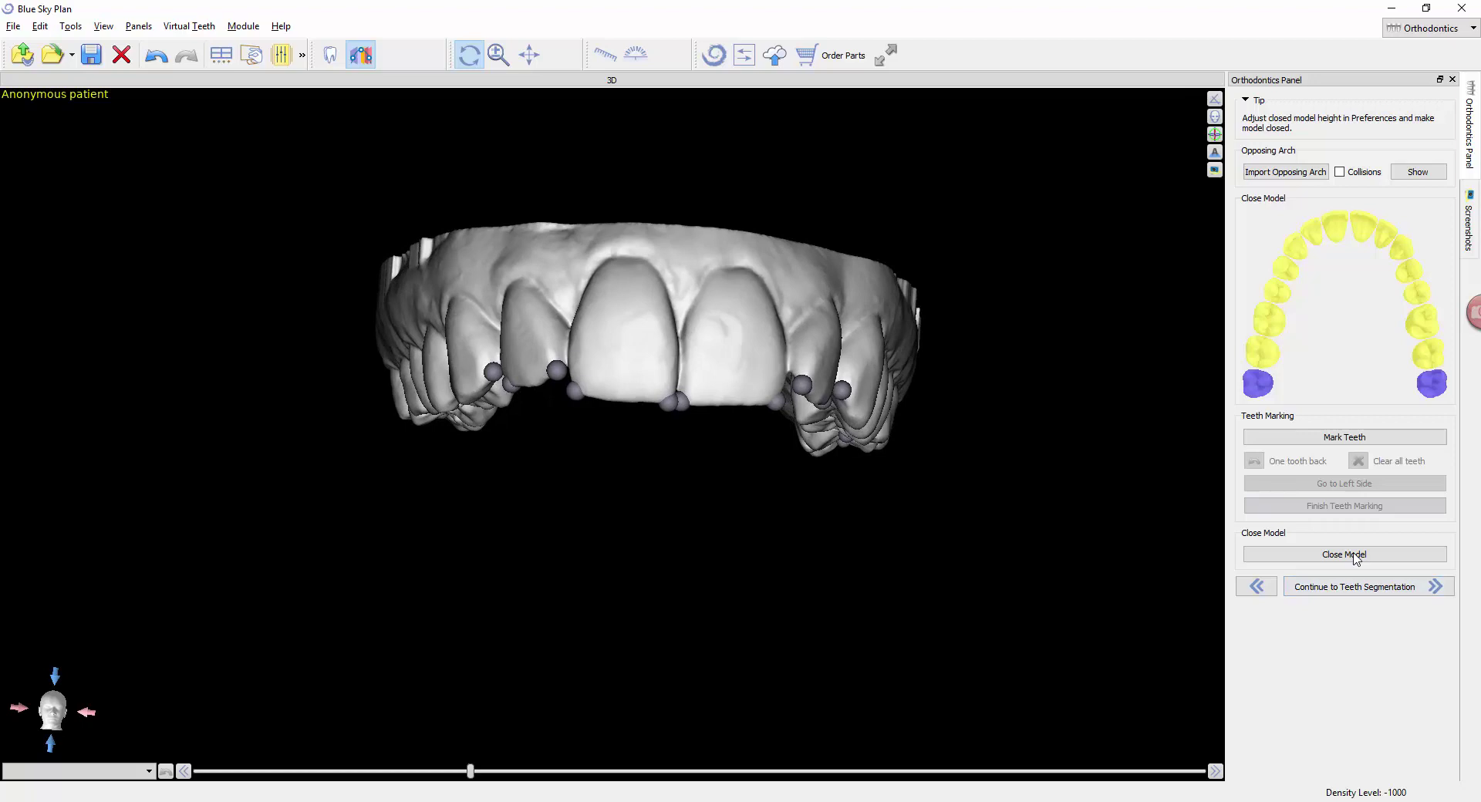
{"action": "left_click", "coordinate": [1400, 587]}
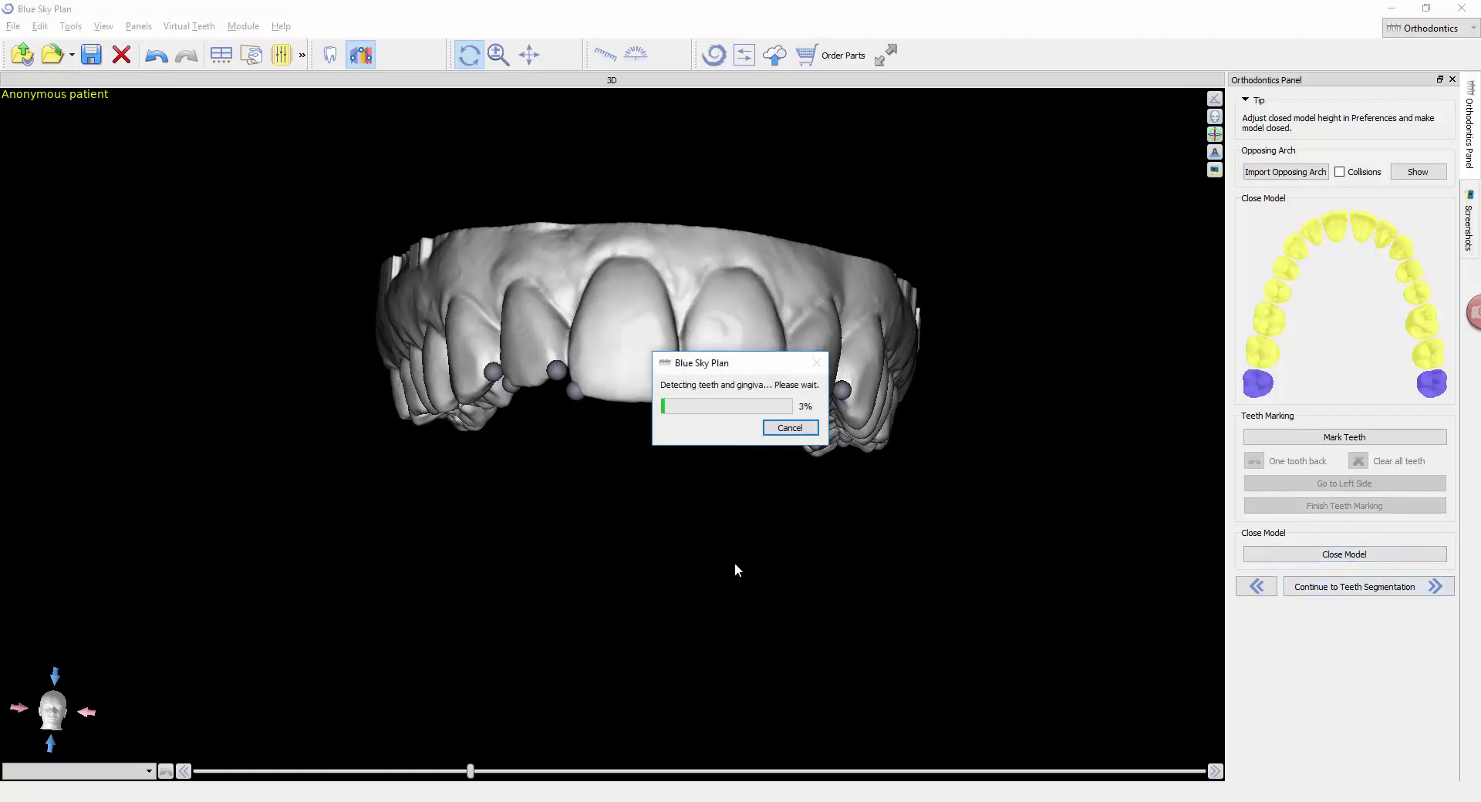